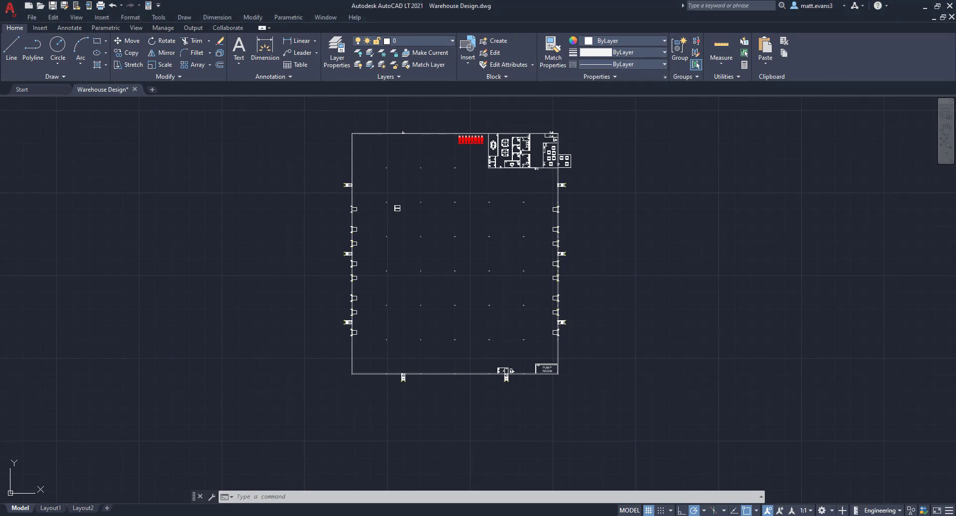
- Measure the rack with a temporary 8' dimension, then delete the dimension
scroll(394, 207, "up", 8)
scroll(396, 196, "up", 8)
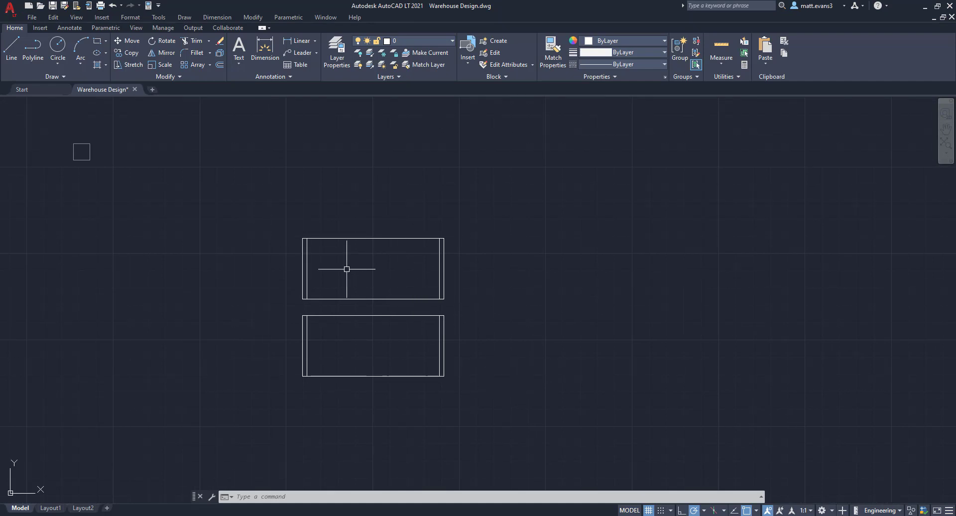
left_click(264, 49)
key("Return")
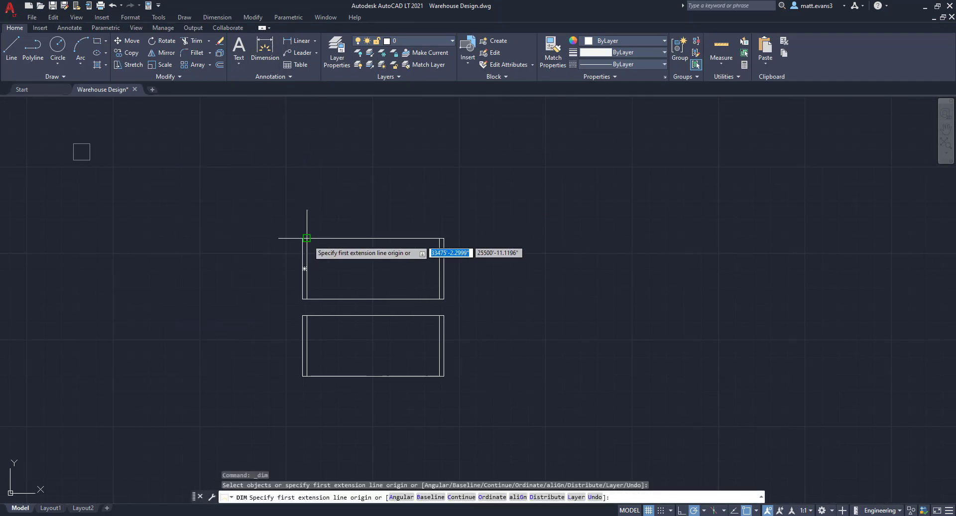
left_click(305, 269)
left_click(440, 238)
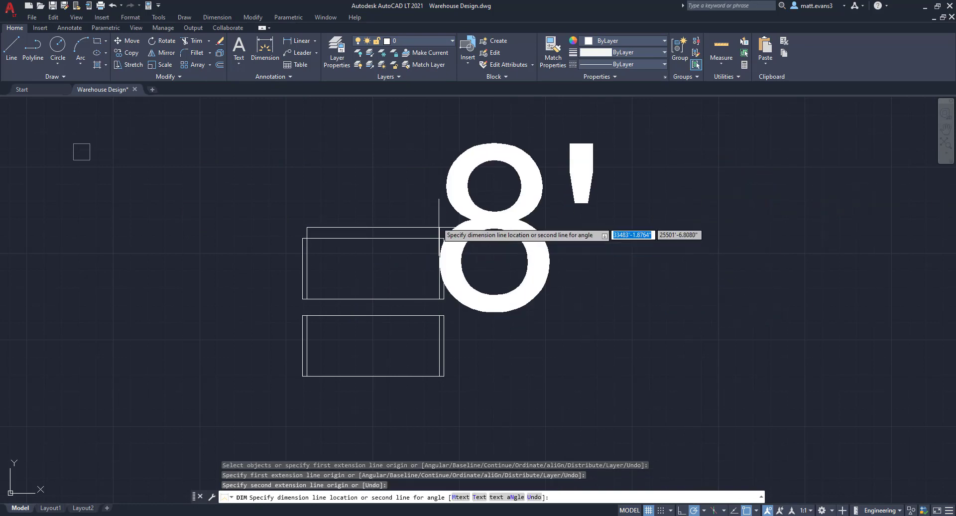
left_click(413, 193)
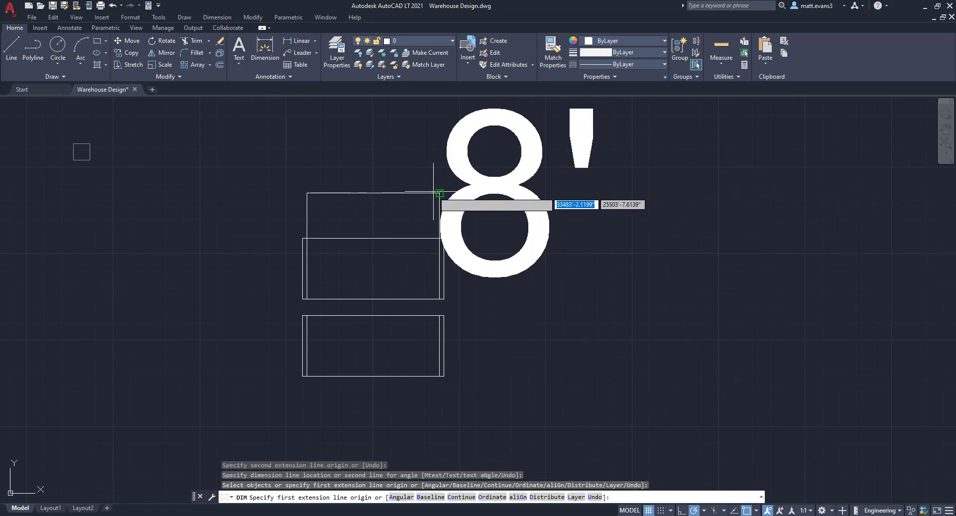
key("Return")
left_click(488, 189)
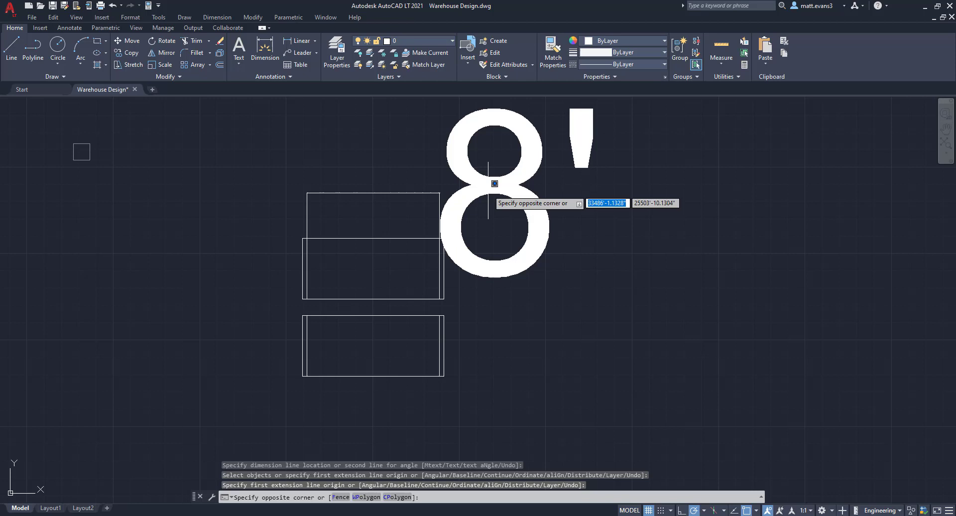
left_click(446, 206)
key("Delete")
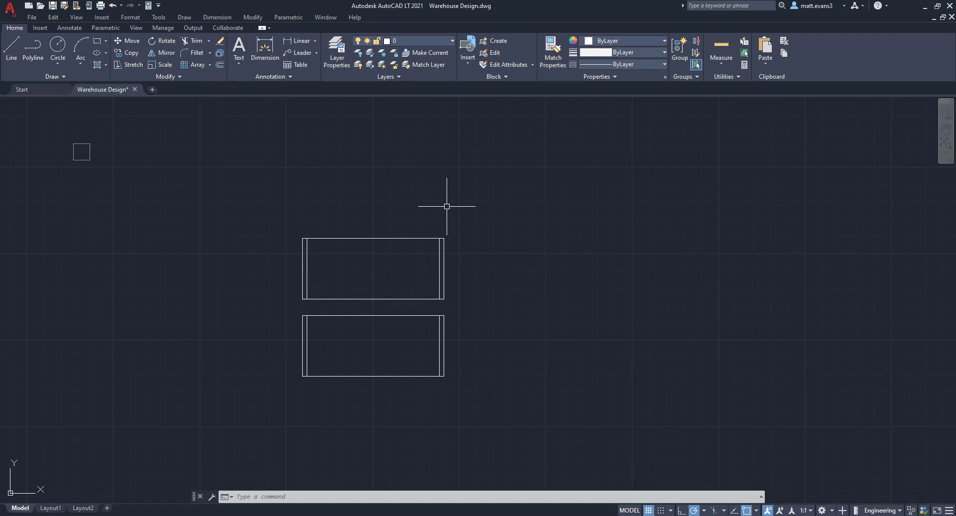
- Move the rack pair block from its reference corner to a snapped destination point
scroll(447, 206, "down", 8)
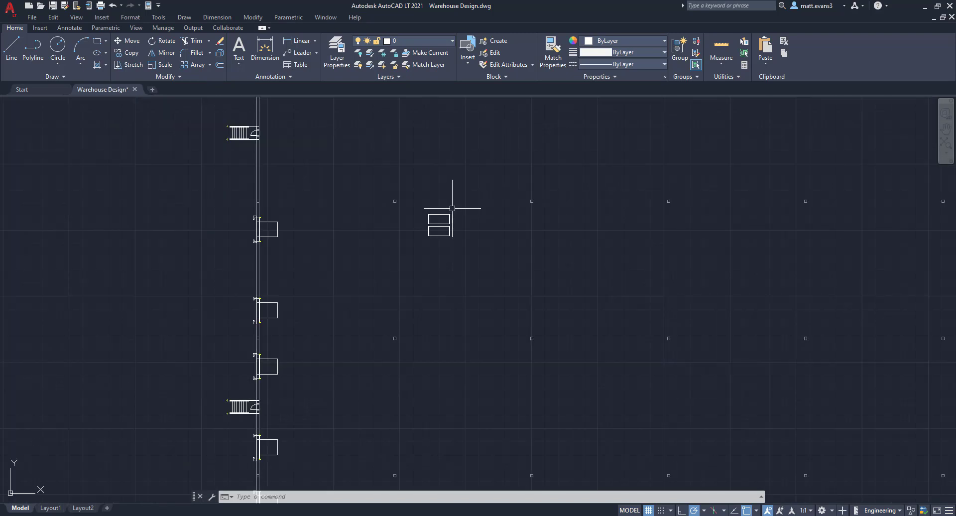
scroll(623, 244, "down", 4)
scroll(623, 245, "up", 2)
middle_click_drag(638, 242, 525, 203)
scroll(543, 210, "down", 2)
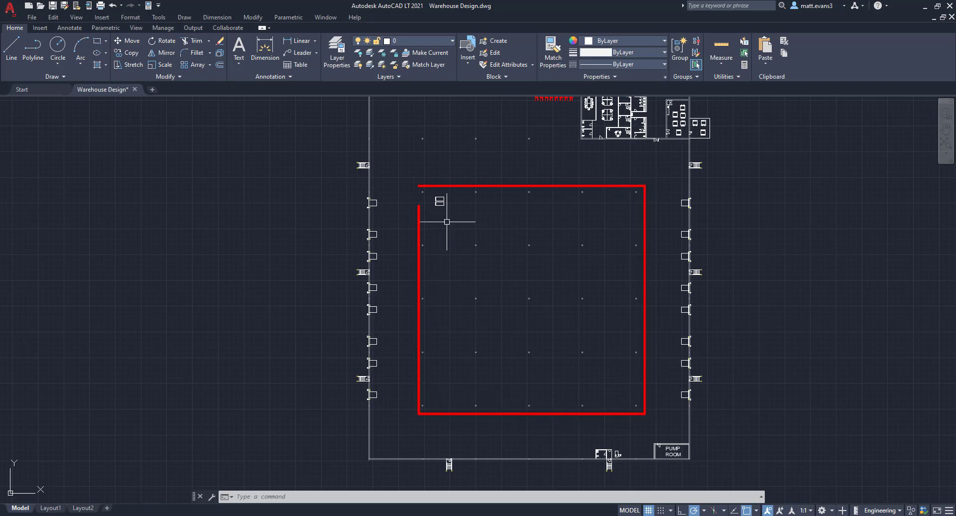
scroll(424, 188, "up", 4)
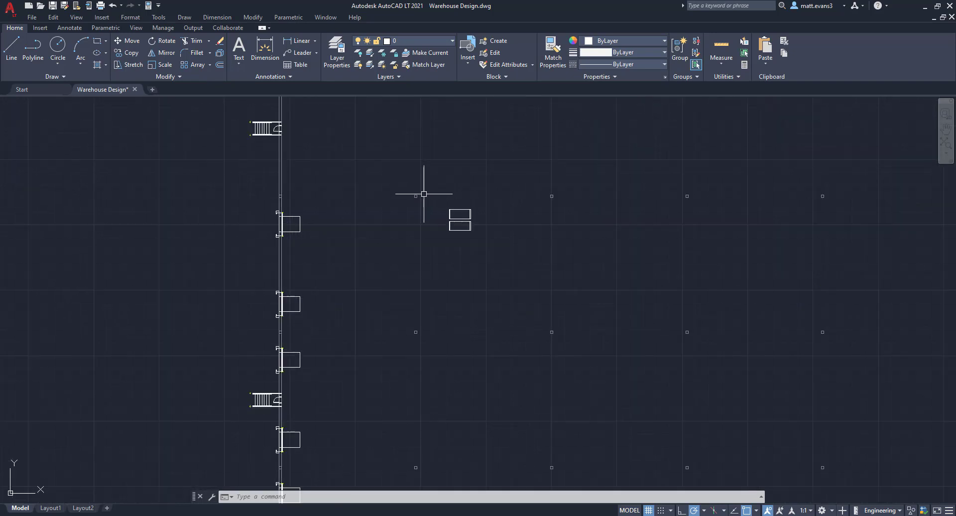
left_click(440, 191)
left_click(486, 249)
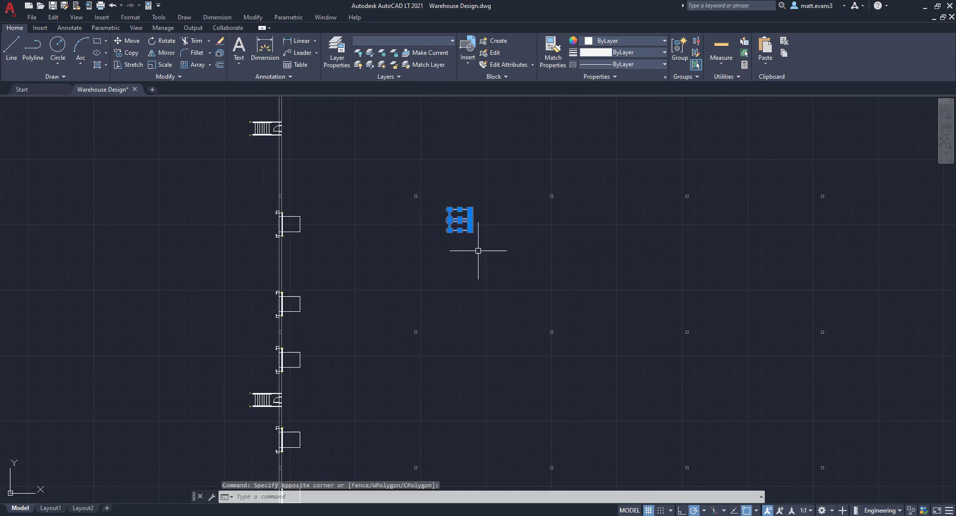
right_click(476, 251)
left_click(518, 322)
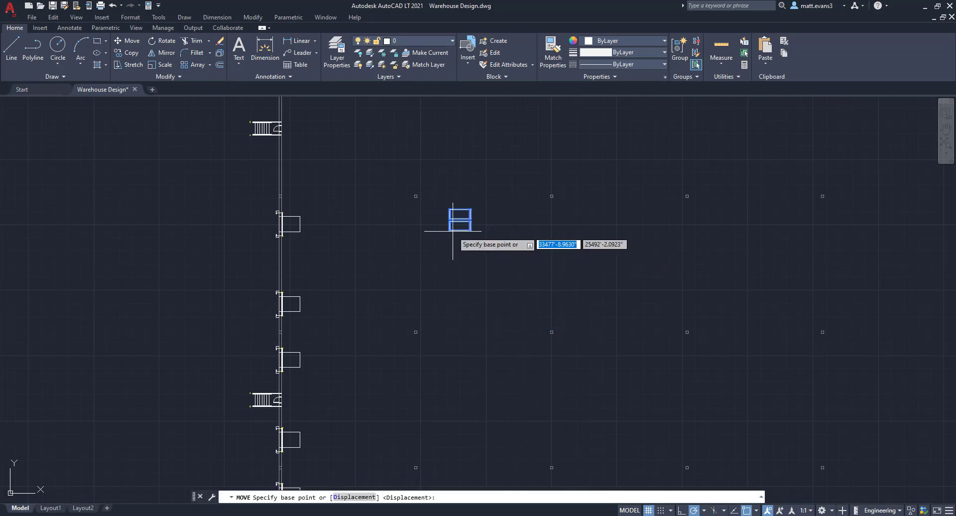
scroll(417, 230, "up", 6)
middle_click_drag(416, 230, 428, 338)
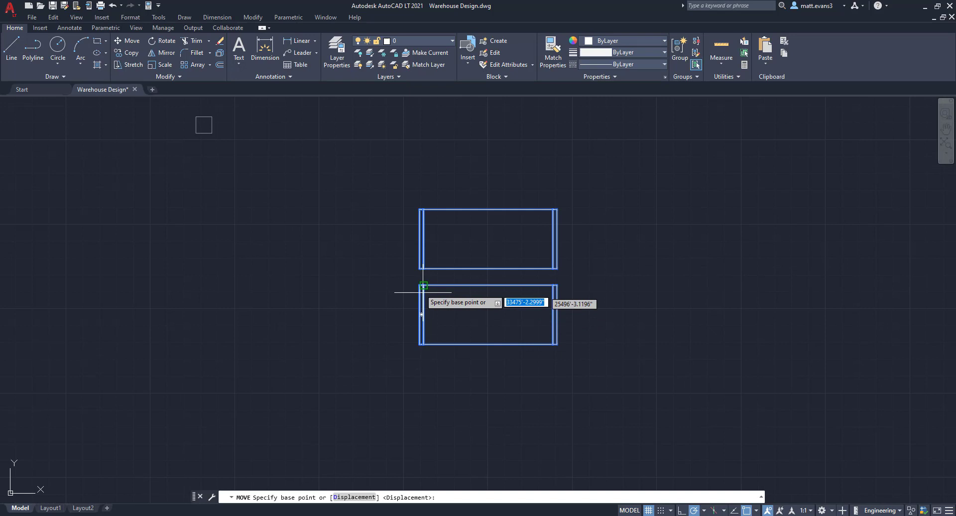
left_click(415, 268)
middle_click_drag(273, 170, 335, 303)
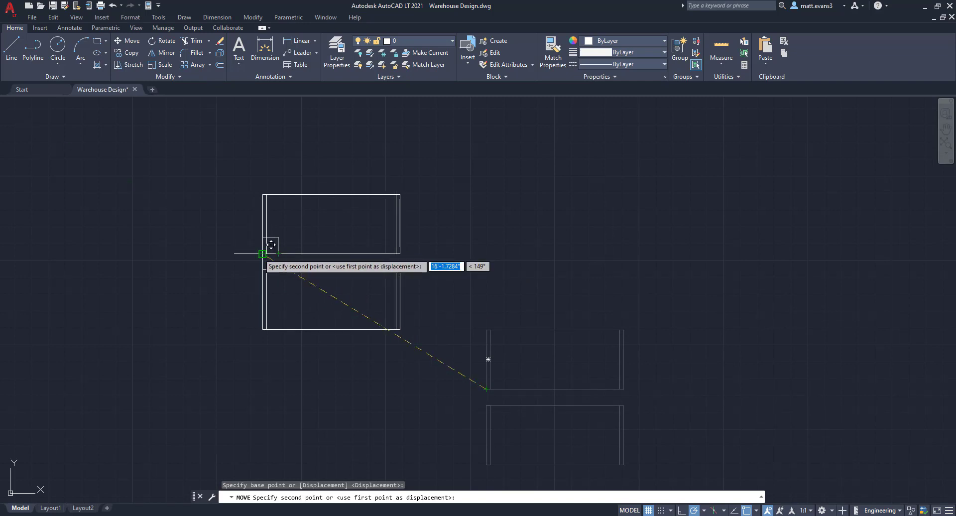
scroll(261, 244, "up", 4)
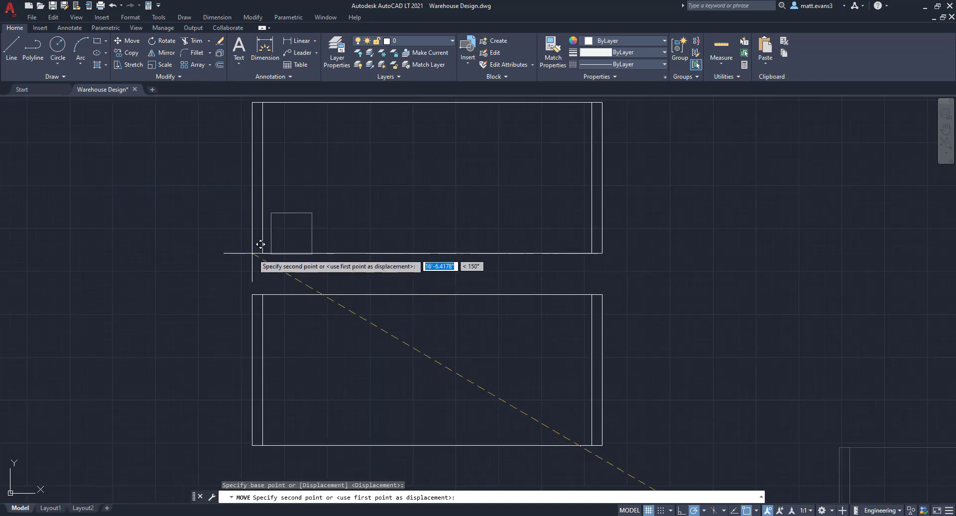
left_click(252, 252)
- Move both racks again so the upper rack's lower-left corner sits against the column
scroll(249, 222, "down", 4)
left_click(241, 184)
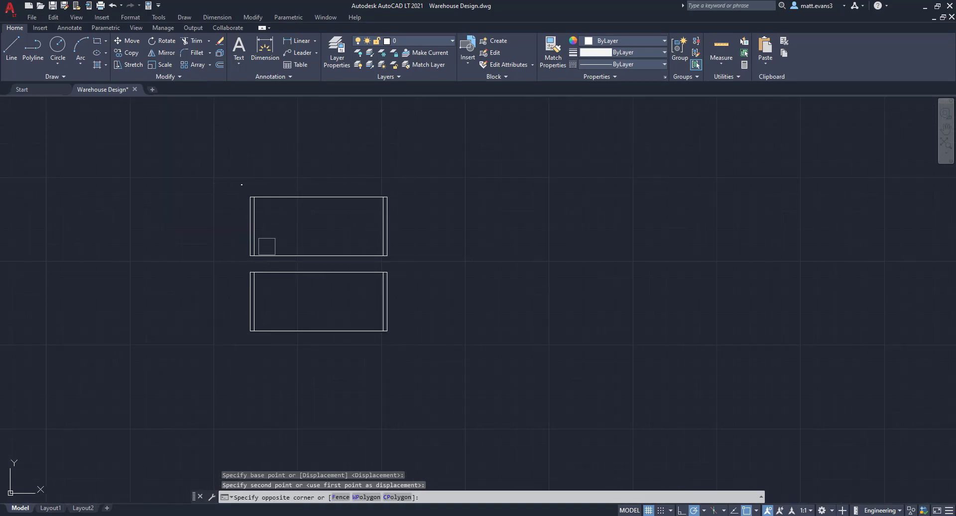
left_click(434, 379)
scroll(235, 267, "up", 4)
right_click(238, 264)
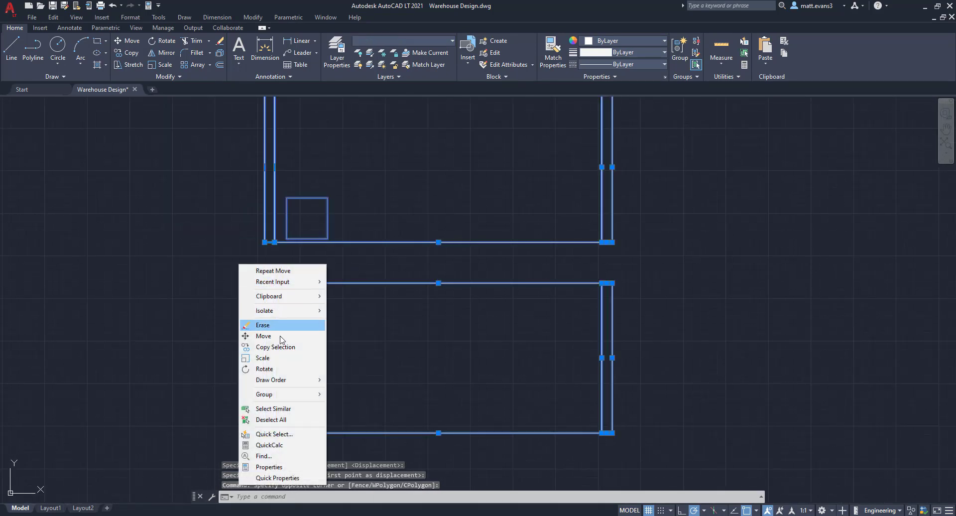
left_click(278, 336)
left_click(275, 242)
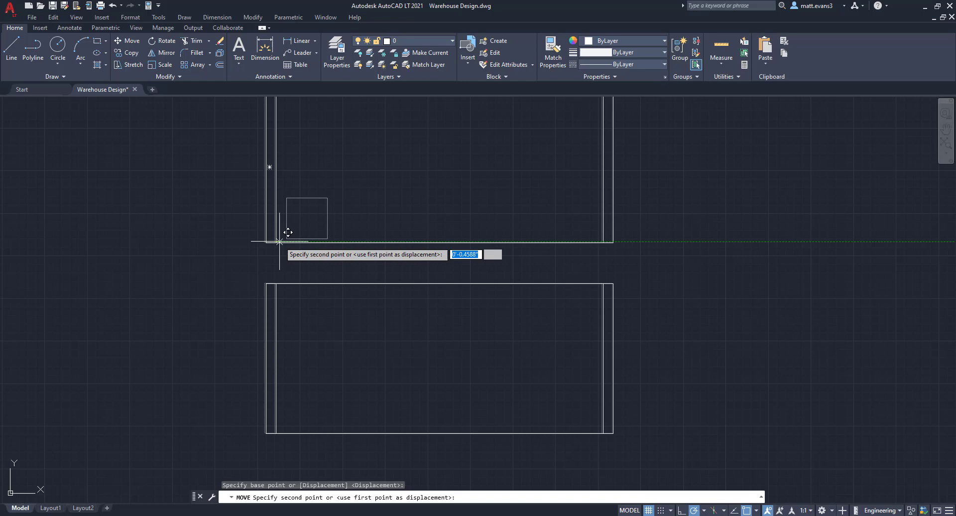
left_click(286, 238)
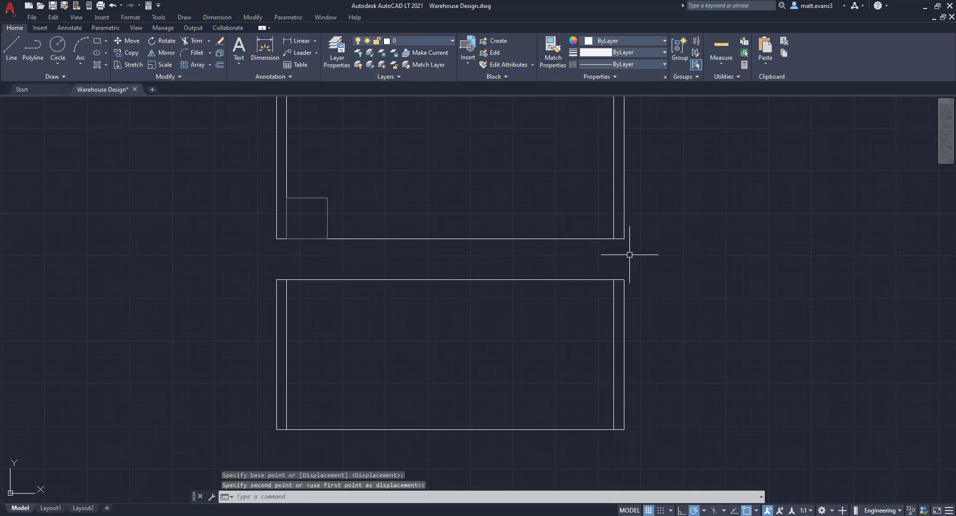
scroll(630, 254, "down", 3)
scroll(795, 256, "down", 1)
- Copy the rack pair twice to the right, end to end from its lower-left corner
middle_click_drag(779, 273, 626, 294)
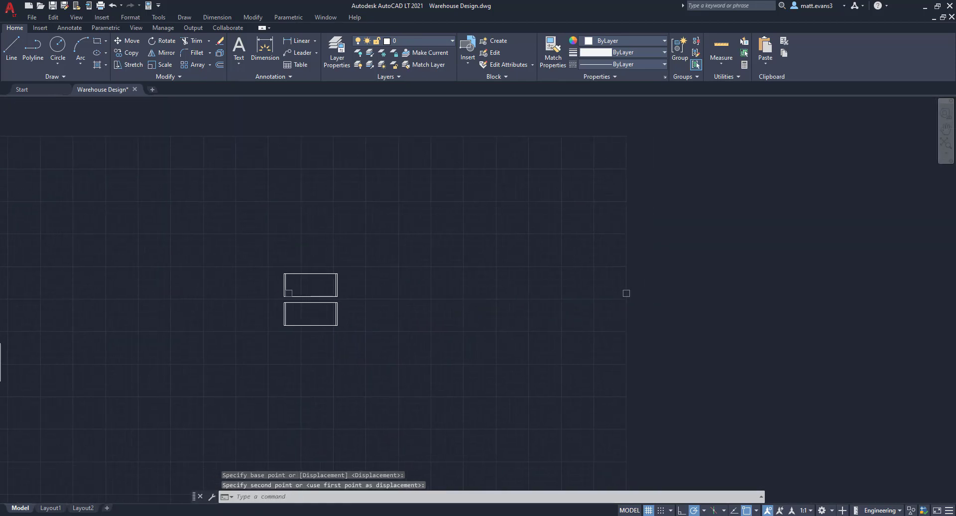
scroll(485, 306, "down", 1)
left_click(322, 264)
left_click(442, 347)
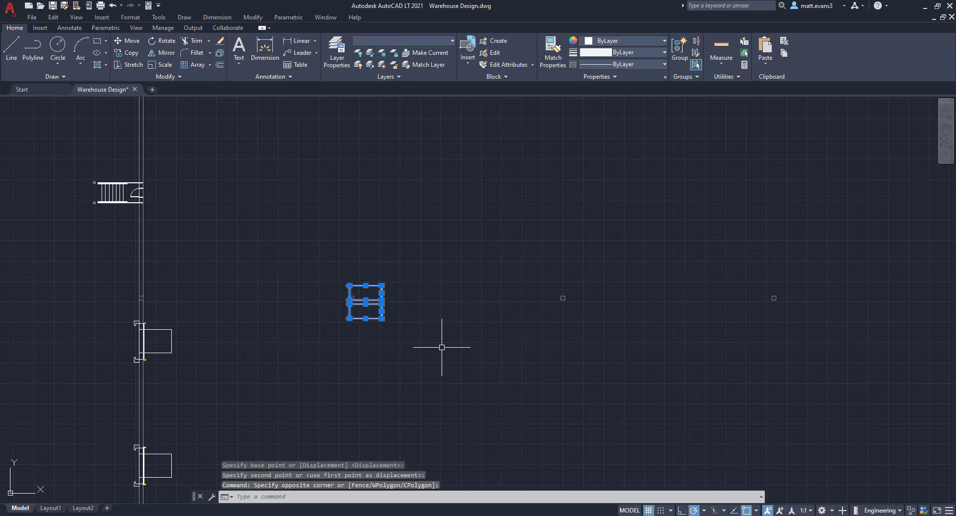
scroll(423, 332, "up", 2)
right_click(388, 312)
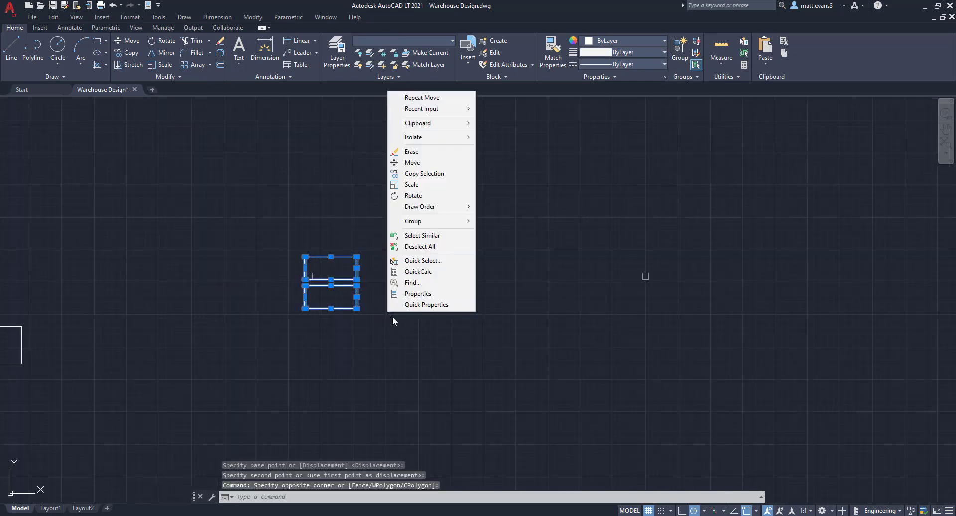
left_click(424, 173)
scroll(300, 310, "up", 3)
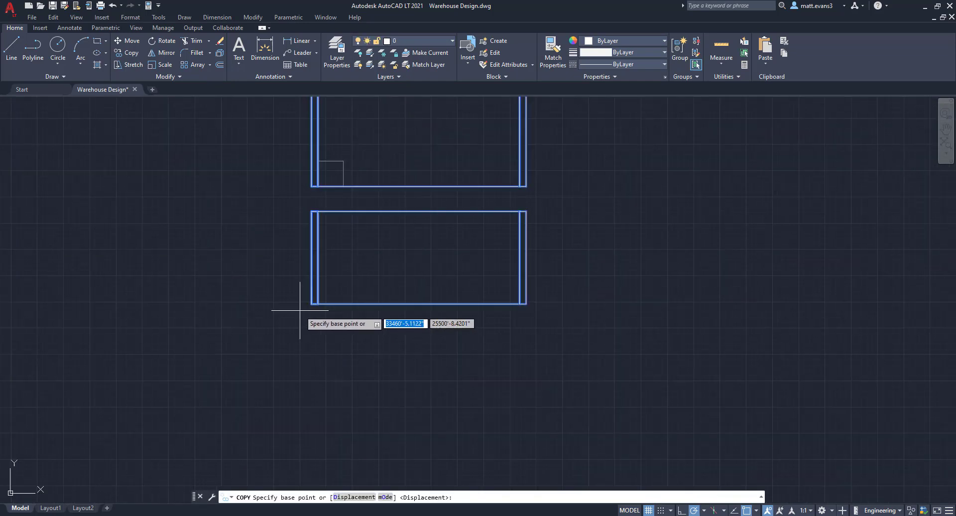
left_click(312, 303)
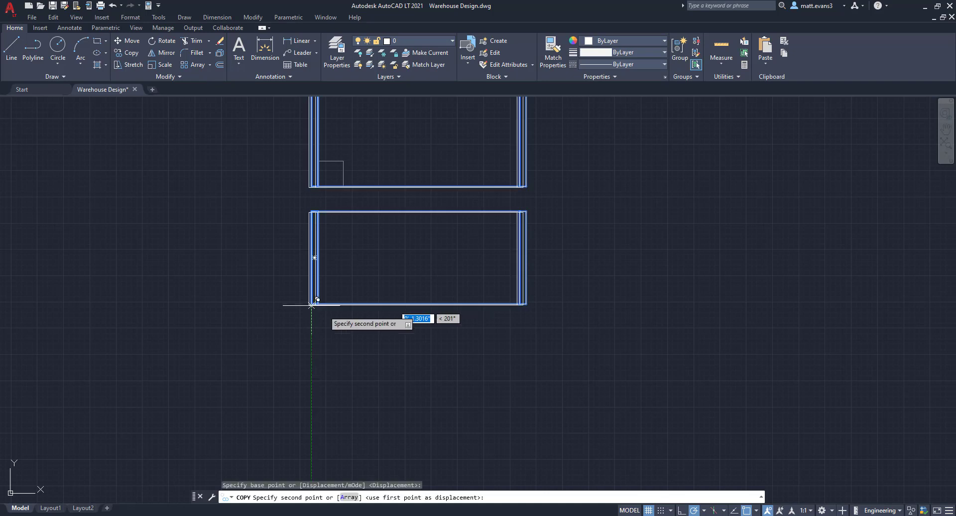
left_click(520, 303)
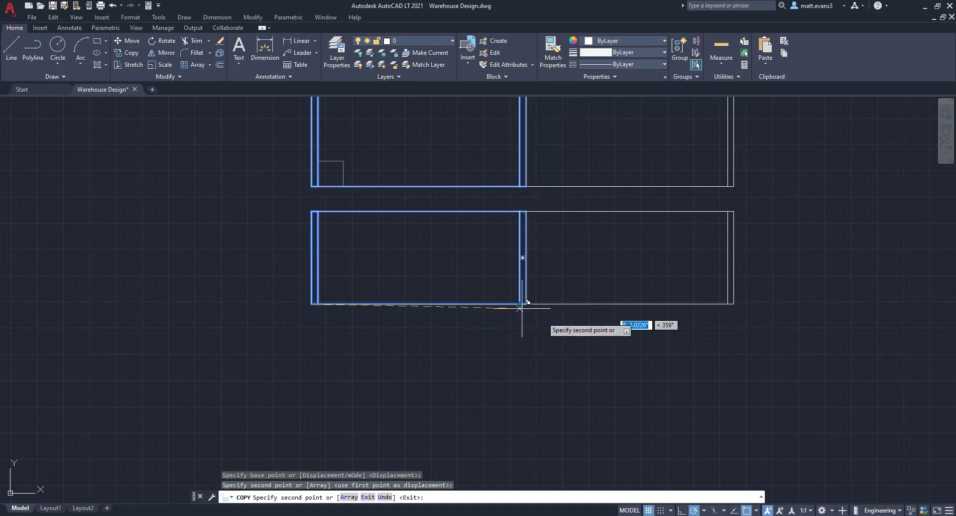
left_click(727, 303)
- Keep copying the rack pair end to end until both rows hold nine bays, then cancel Copy
scroll(760, 333, "down", 5)
middle_click_drag(725, 335, 371, 344)
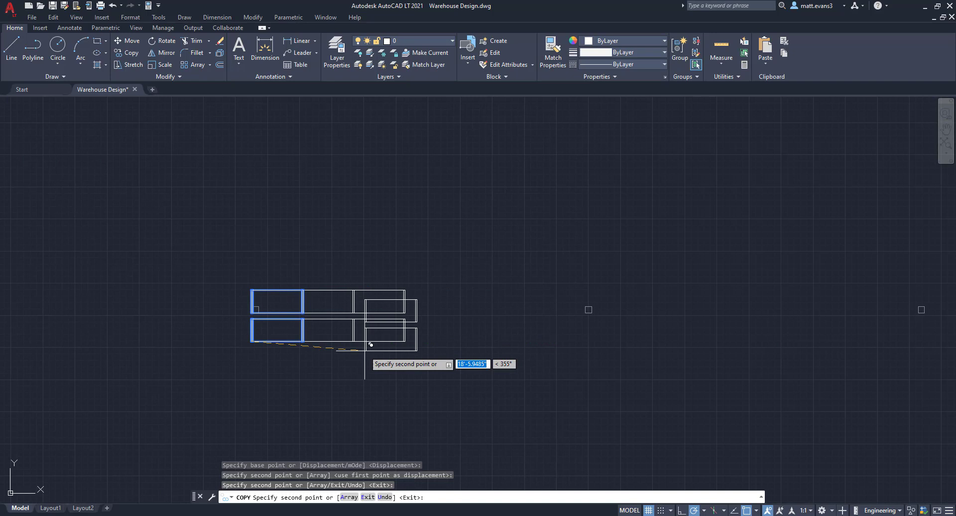
scroll(371, 344, "up", 4)
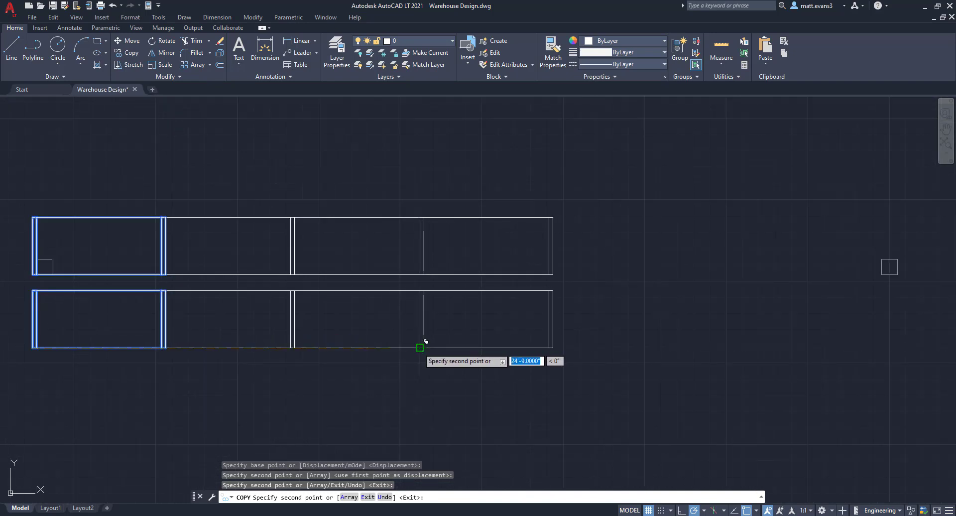
left_click(426, 341)
left_click(554, 341)
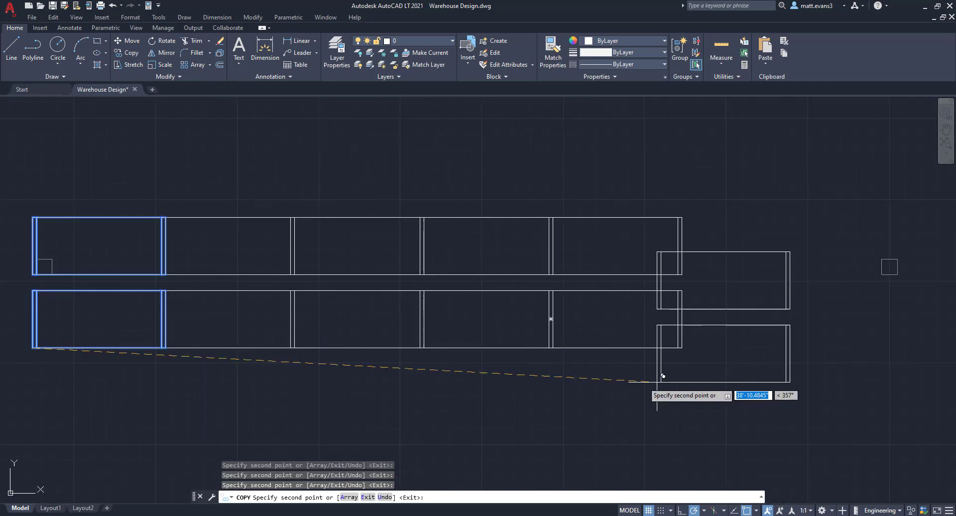
left_click(680, 347)
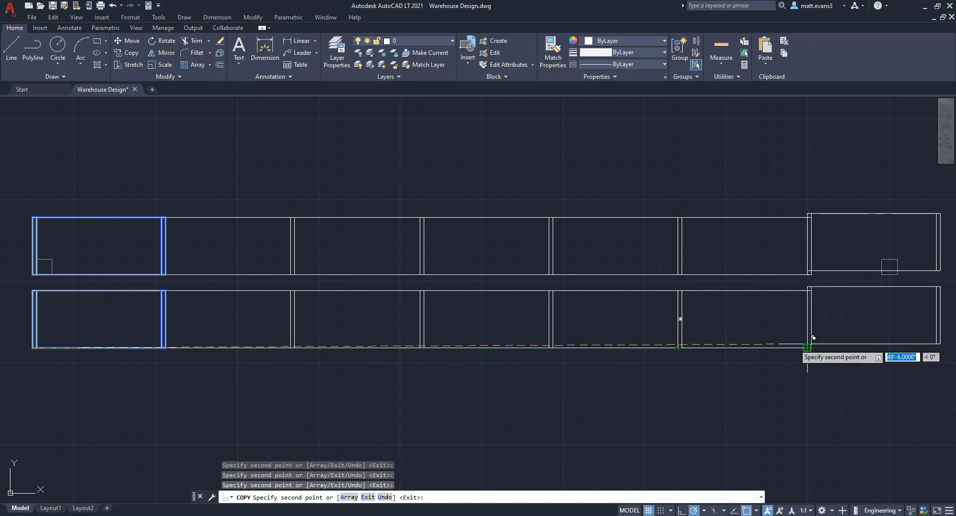
middle_click_drag(766, 381, 410, 388)
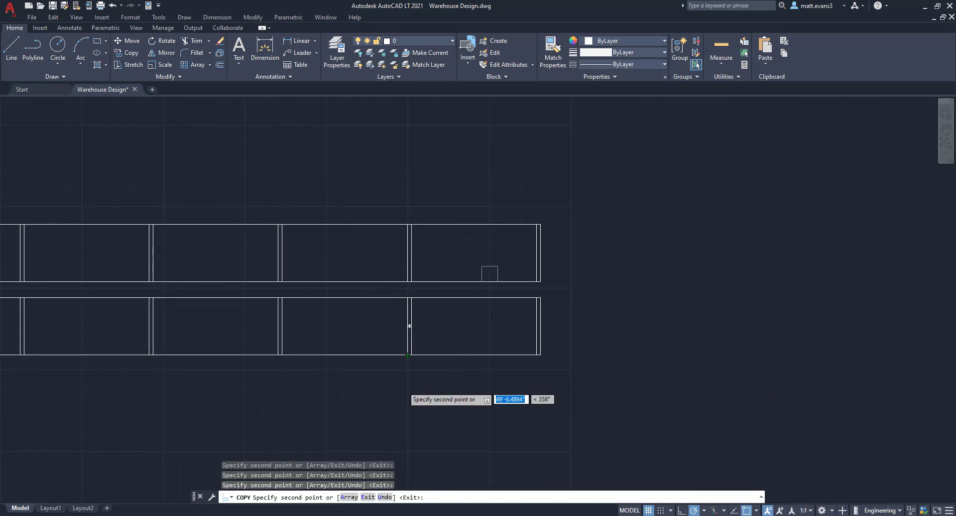
left_click(536, 354)
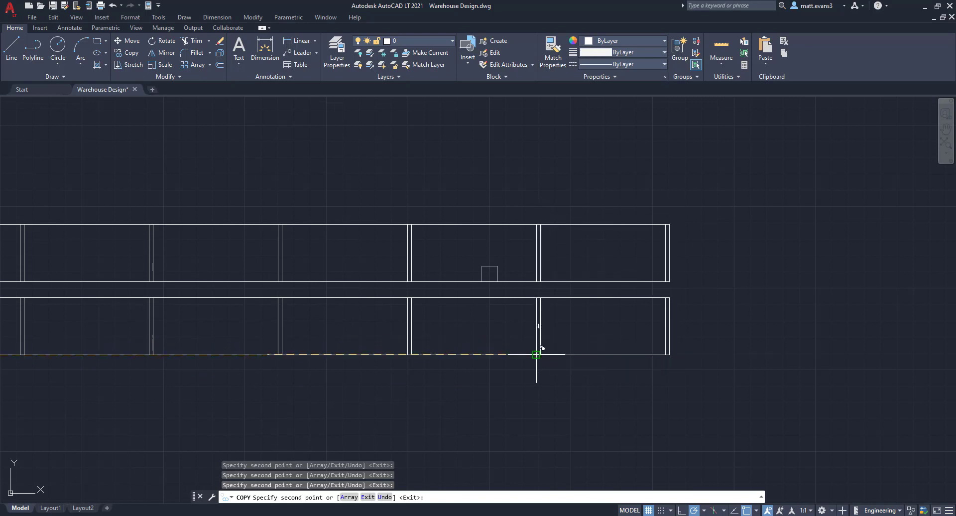
left_click(668, 354)
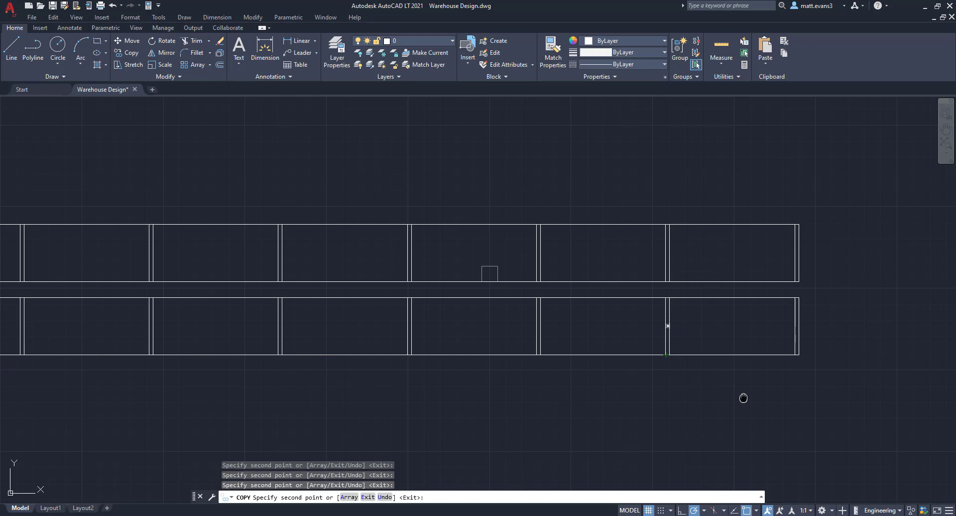
middle_click_drag(743, 397, 448, 408)
scroll(435, 423, "down", 3)
right_click(318, 437)
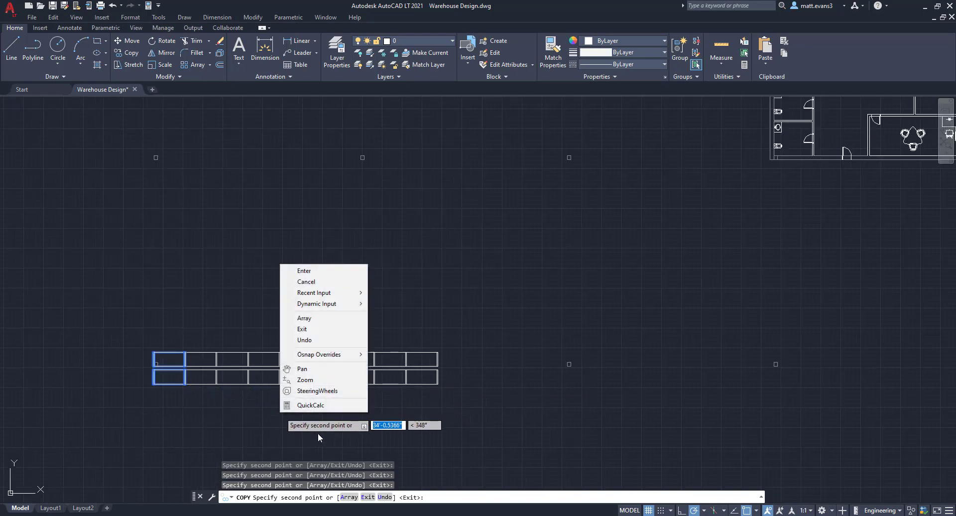
left_click(306, 281)
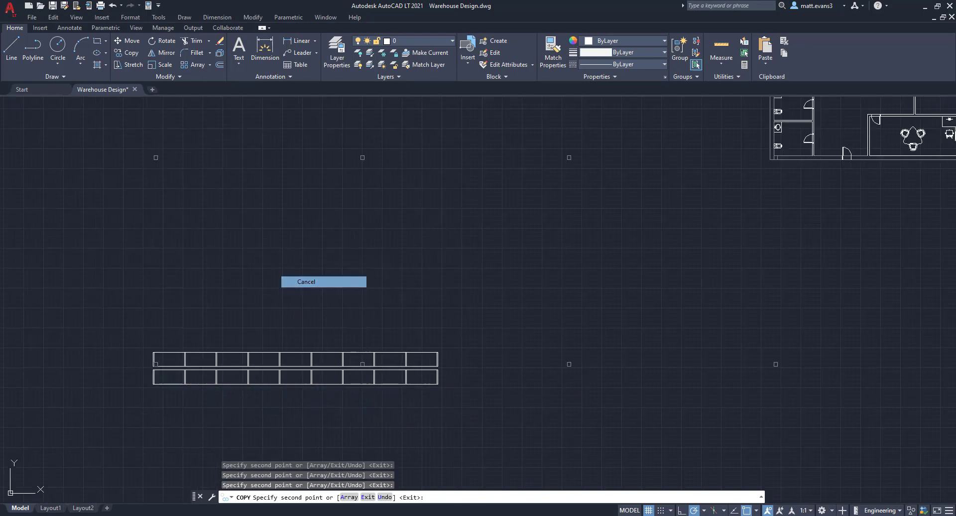
- Copy the 18-rectangle rack block from its corner to sit directly beside the originals
left_click(123, 325)
left_click(519, 395)
scroll(139, 403, "up", 3)
right_click(136, 398)
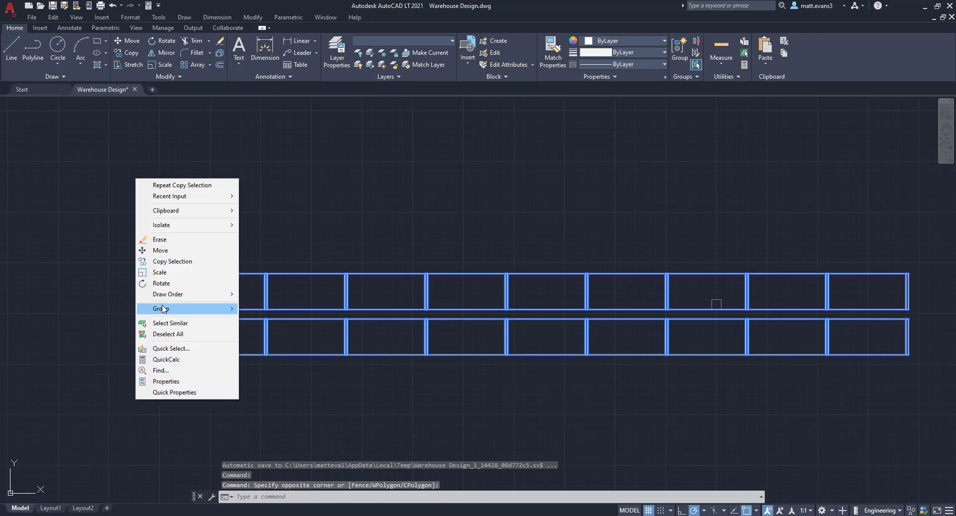
left_click(169, 261)
scroll(178, 354, "up", 2)
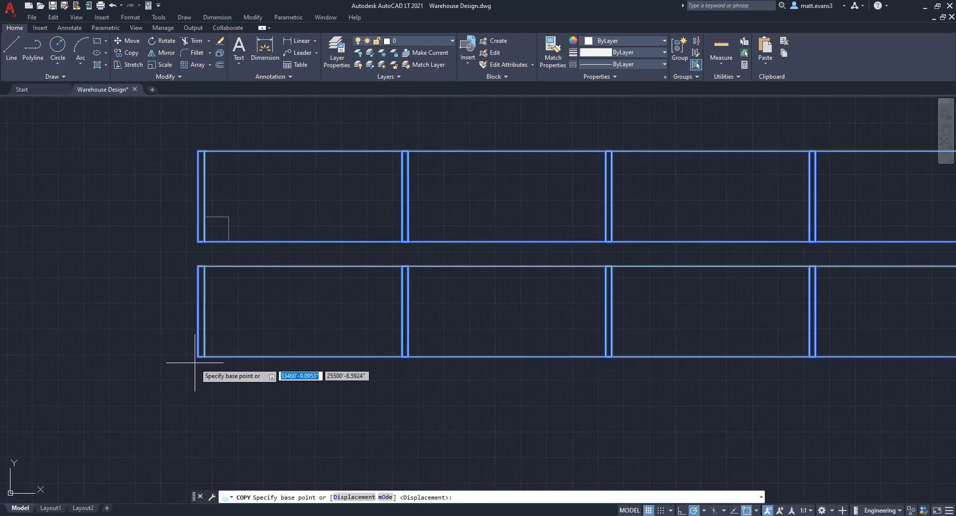
left_click(198, 356)
scroll(298, 403, "down", 6)
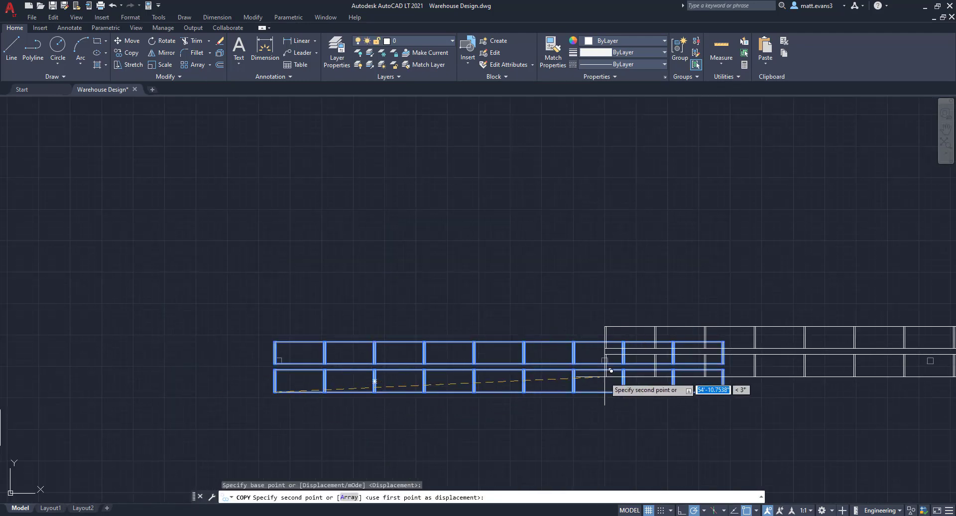
middle_click_drag(611, 370, 224, 342)
scroll(334, 354, "up", 6)
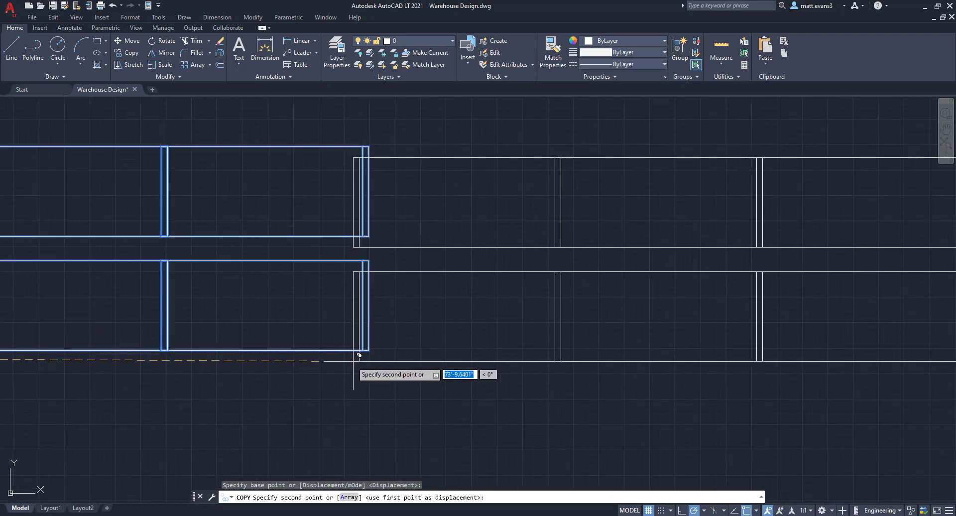
left_click(366, 349)
- Place a second block copy at the new row end and exit the copy
scroll(394, 393, "down", 10)
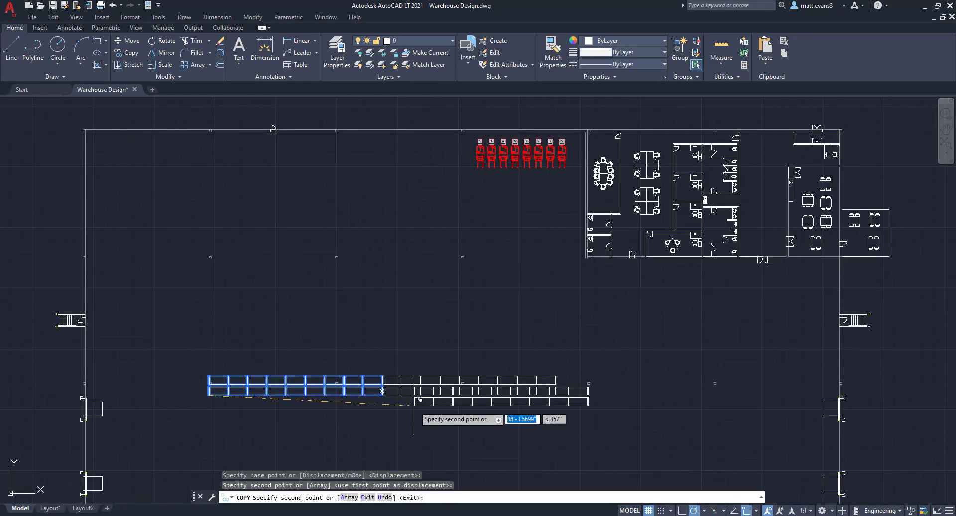
middle_click_drag(460, 393, 350, 324)
scroll(425, 319, "up", 6)
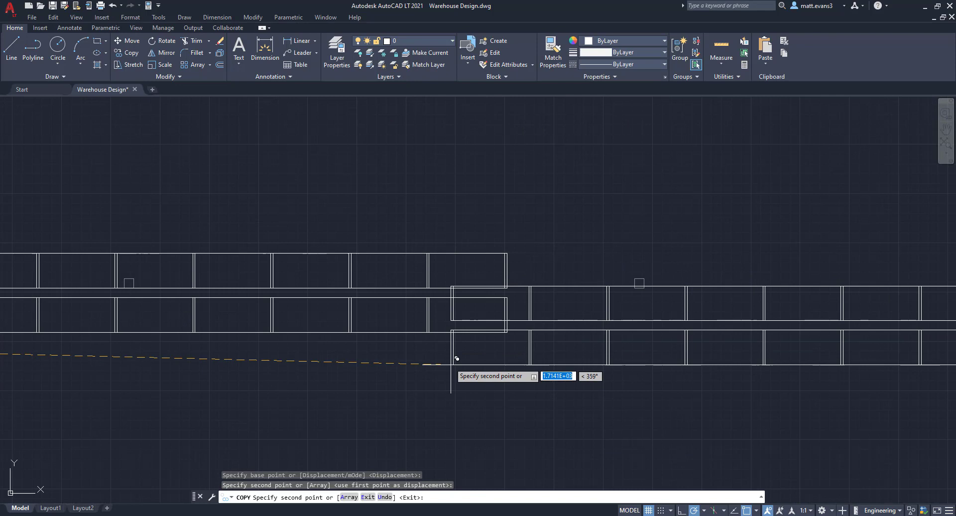
left_click(504, 332)
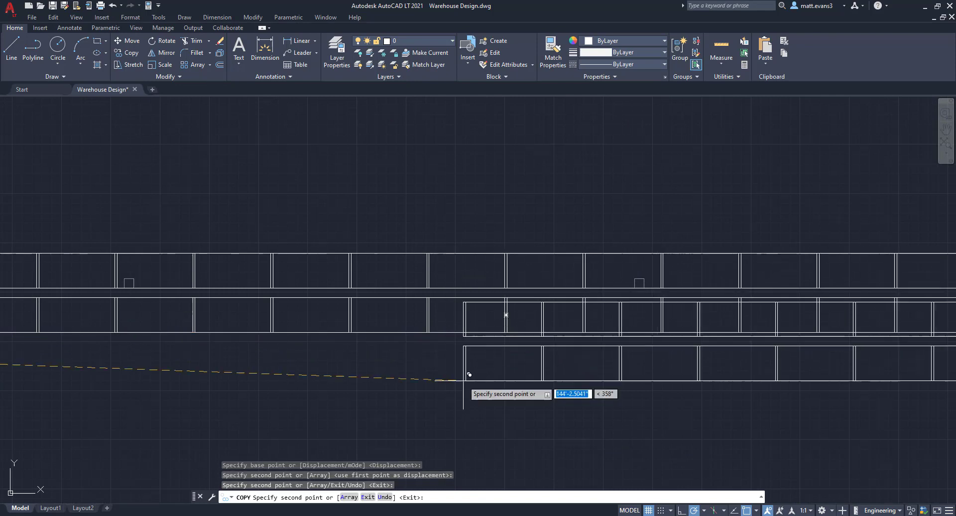
scroll(469, 378, "down", 8)
scroll(457, 388, "up", 3)
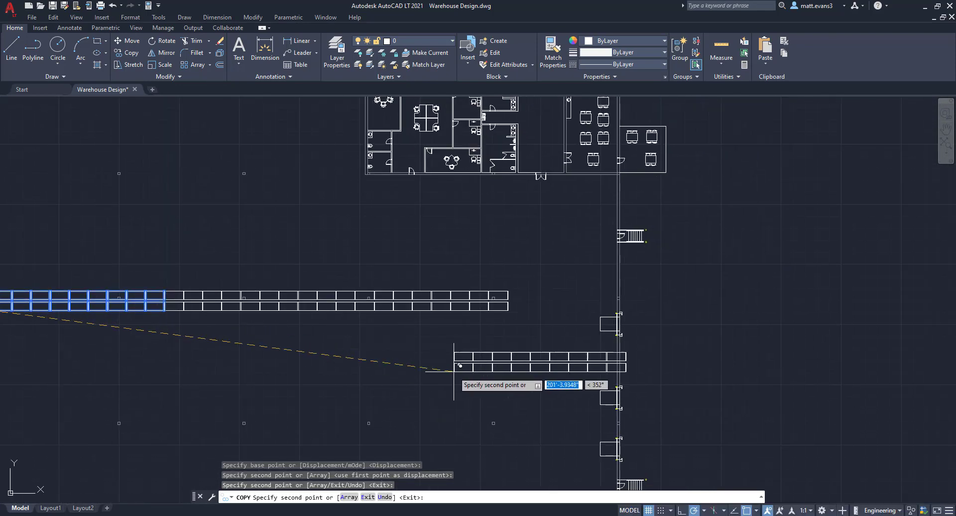
key("Escape")
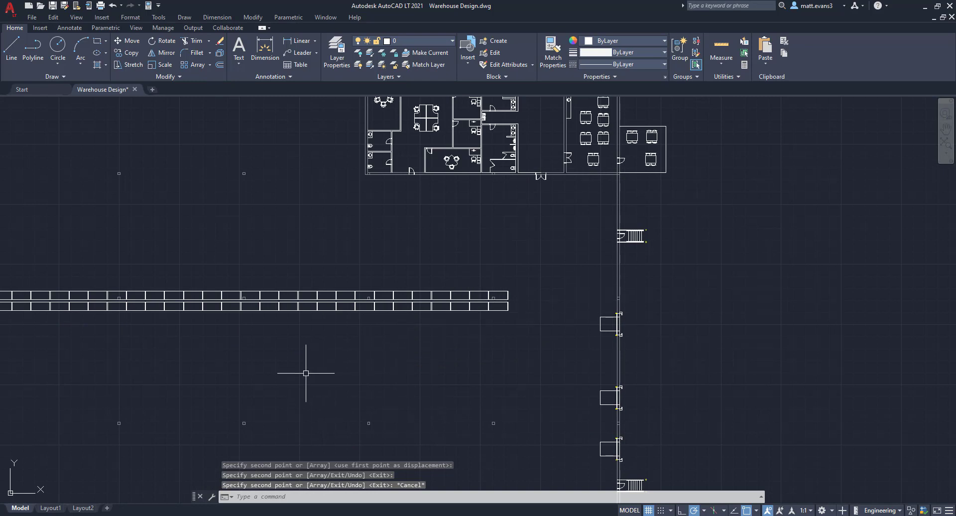
middle_click_drag(306, 372, 408, 361)
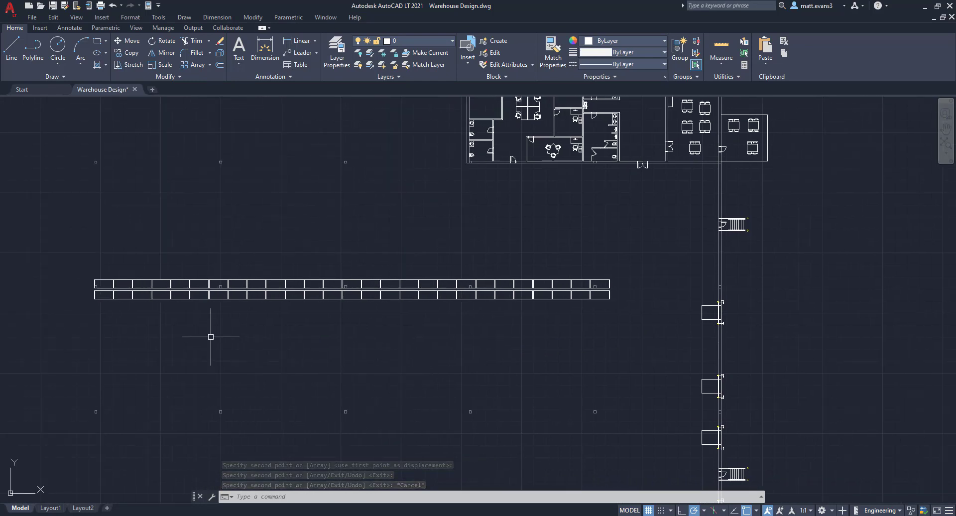
middle_click_drag(177, 341, 215, 337)
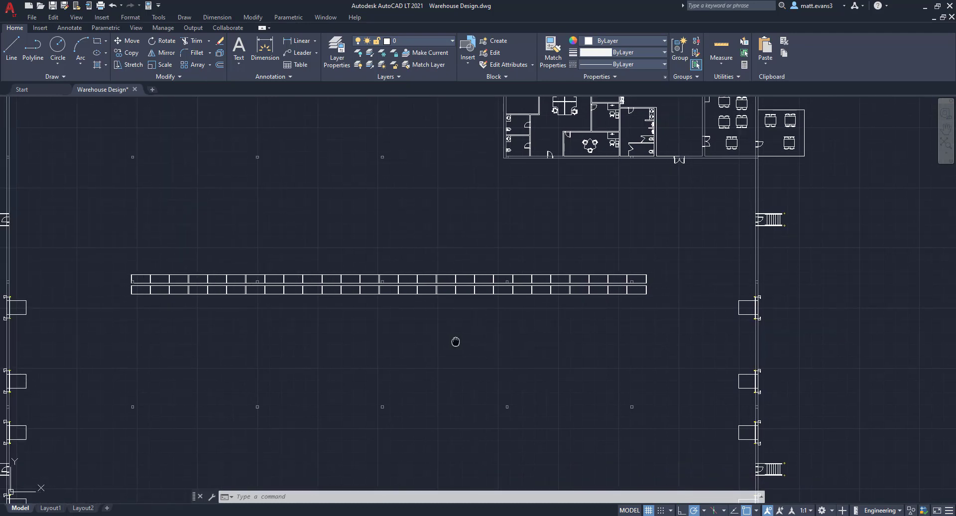
middle_click_drag(455, 342, 507, 340)
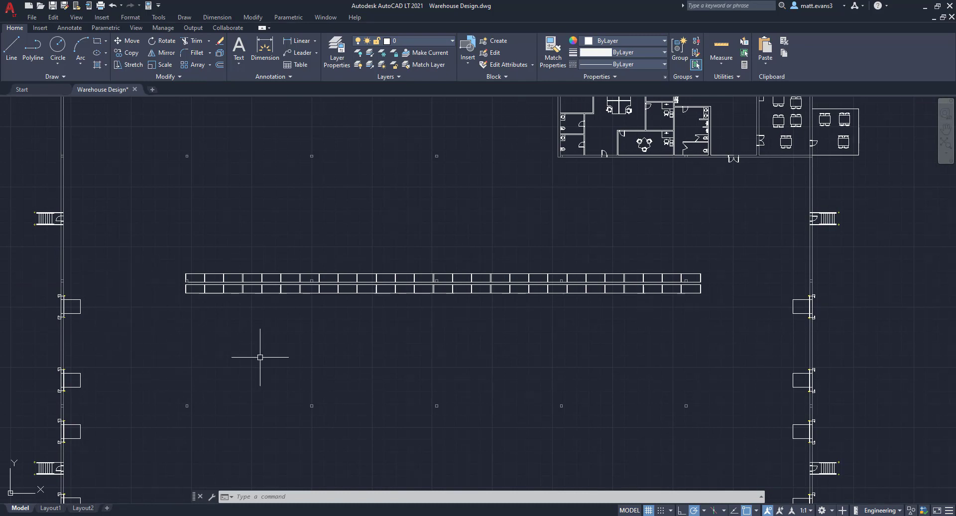
scroll(193, 279, "up", 6)
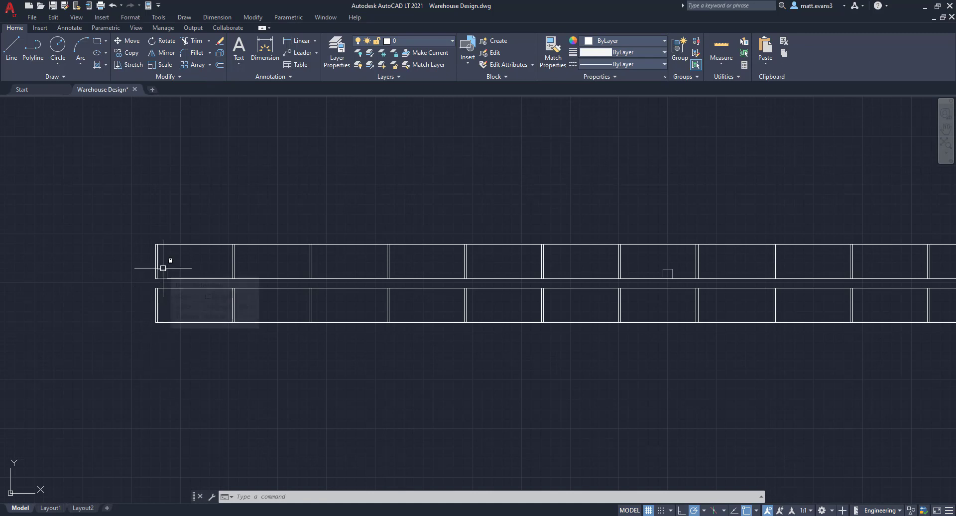
scroll(793, 277, "down", 4)
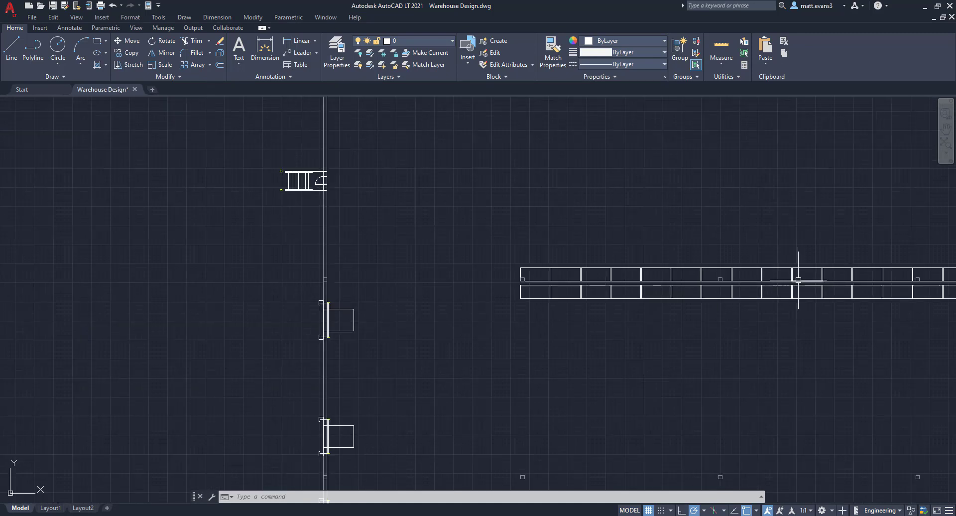
mouse_move(794, 277)
middle_mouse_down()
mouse_move(674, 277)
mouse_move(531, 299)
middle_mouse_up()
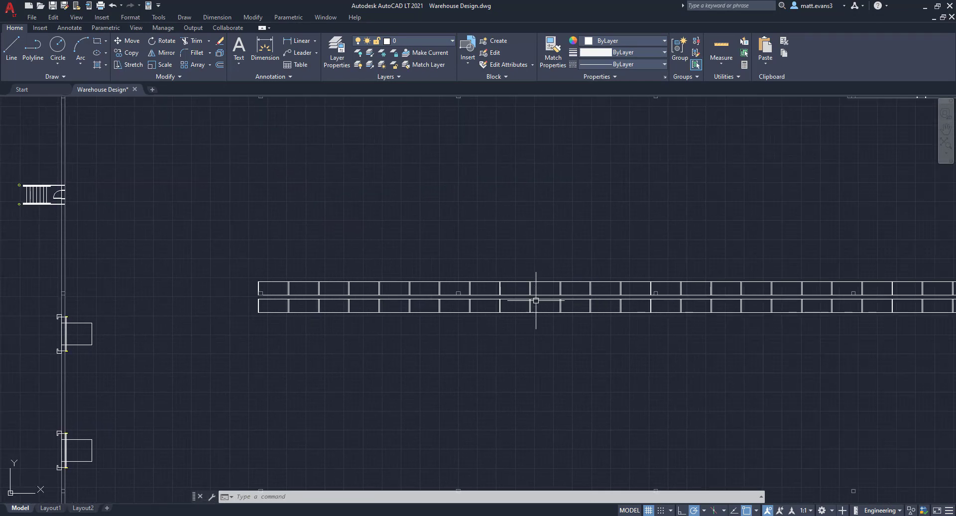
middle_click_drag(606, 349, 520, 346)
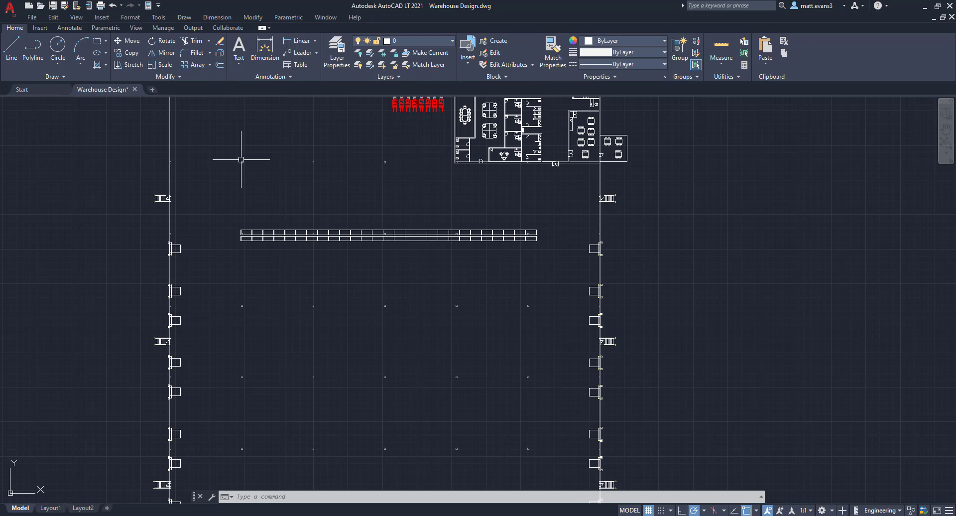
- Draw an 11' line straight down from the lower rack row's lower-left corner
left_click(11, 49)
scroll(251, 247, "up", 2)
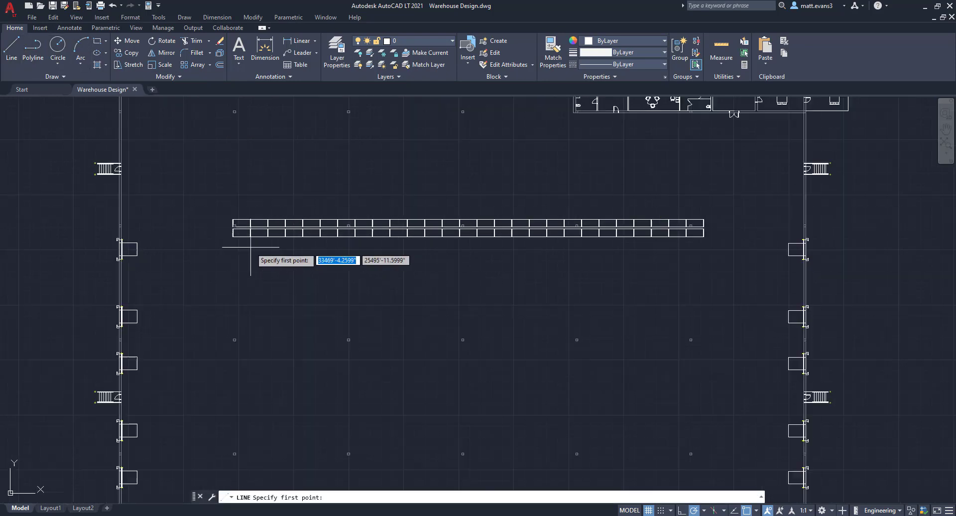
scroll(250, 246, "up", 2)
scroll(192, 213, "up", 1)
middle_click_drag(192, 213, 183, 313)
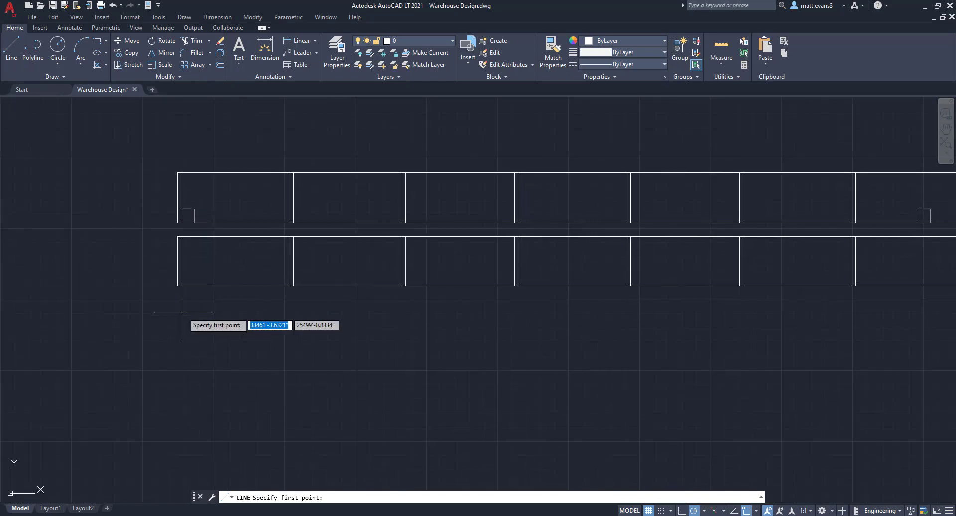
left_click(177, 286)
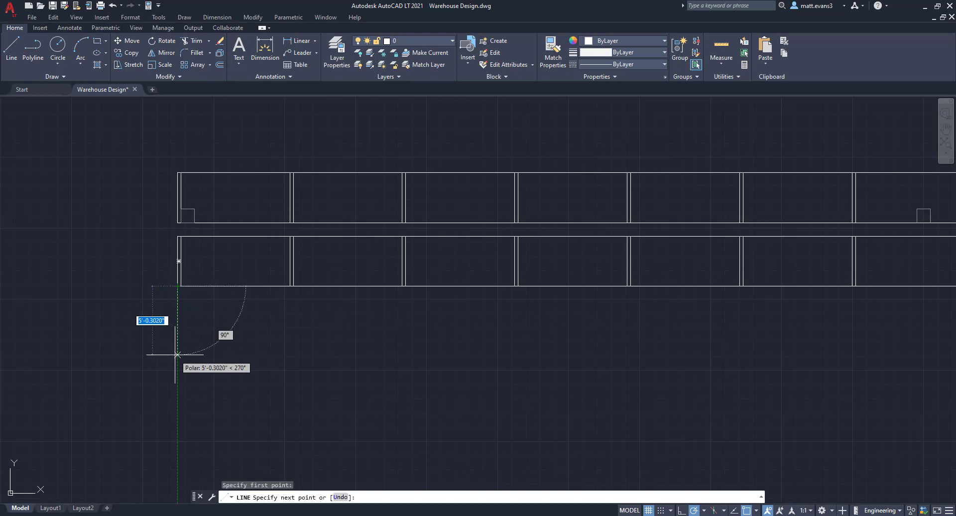
type("11'")
key("Return")
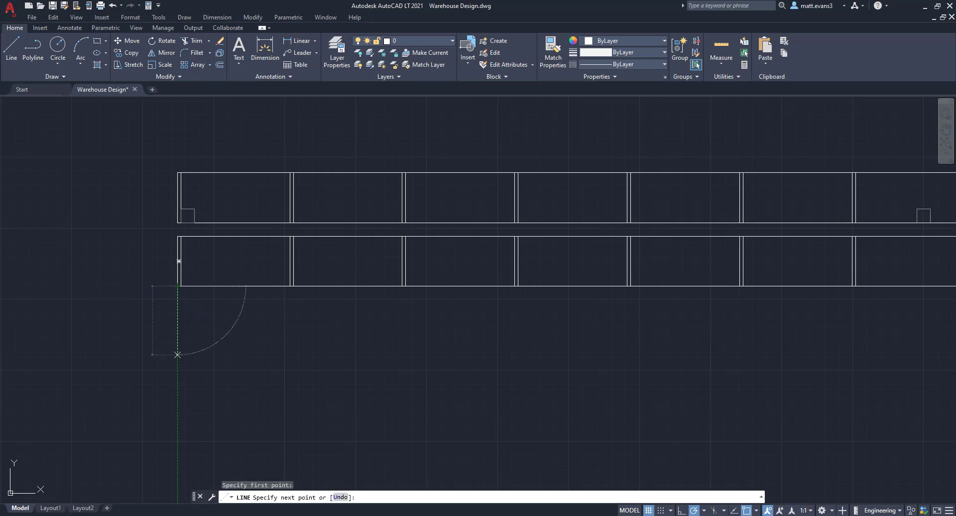
scroll(369, 425, "down", 2)
key("Escape")
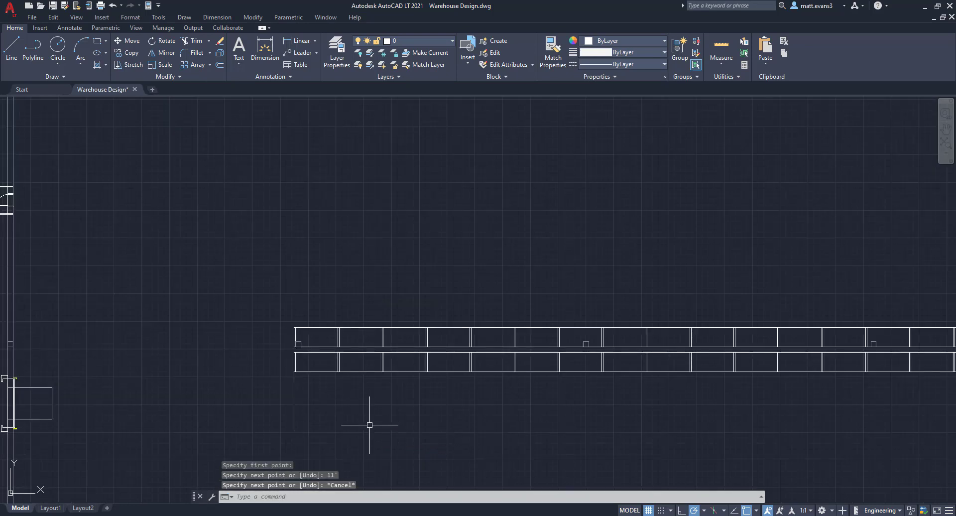
- Pan and zoom to review the new guide line alongside the rack rows
scroll(511, 422, "down", 2)
middle_click_drag(569, 411, 399, 324)
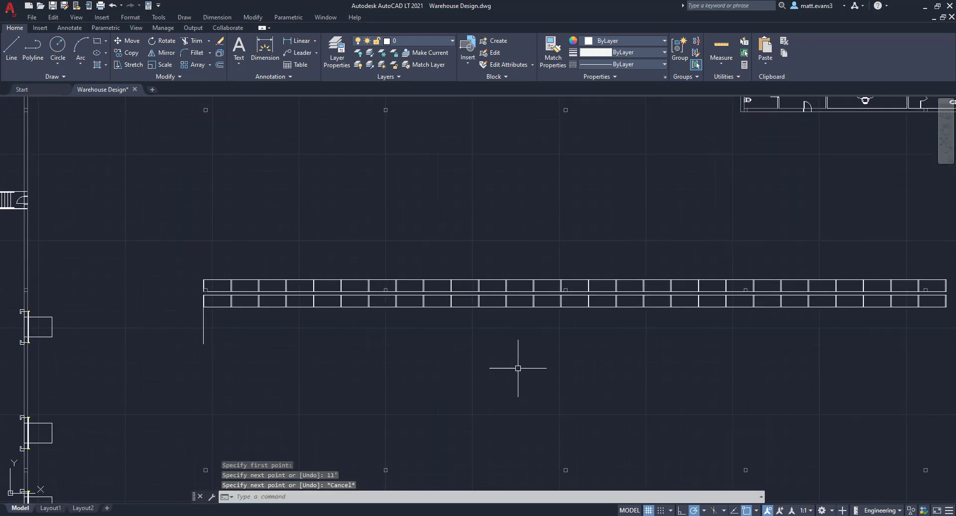
scroll(517, 367, "down", 2)
scroll(436, 324, "up", 2)
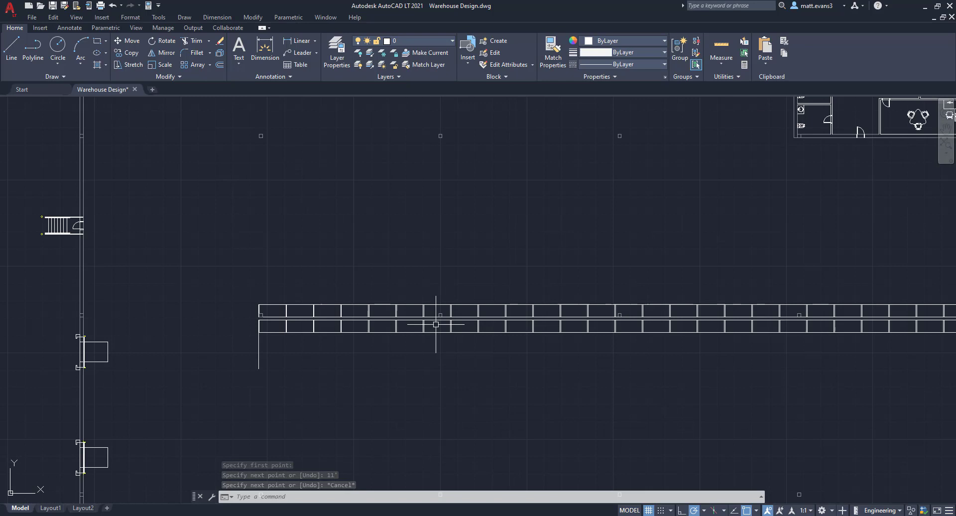
scroll(436, 324, "up", 2)
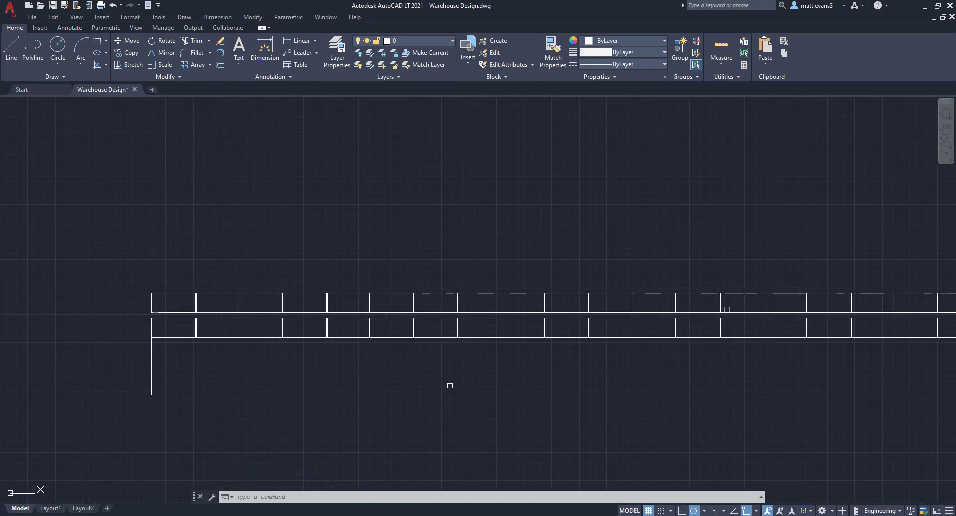
scroll(449, 385, "up", 2)
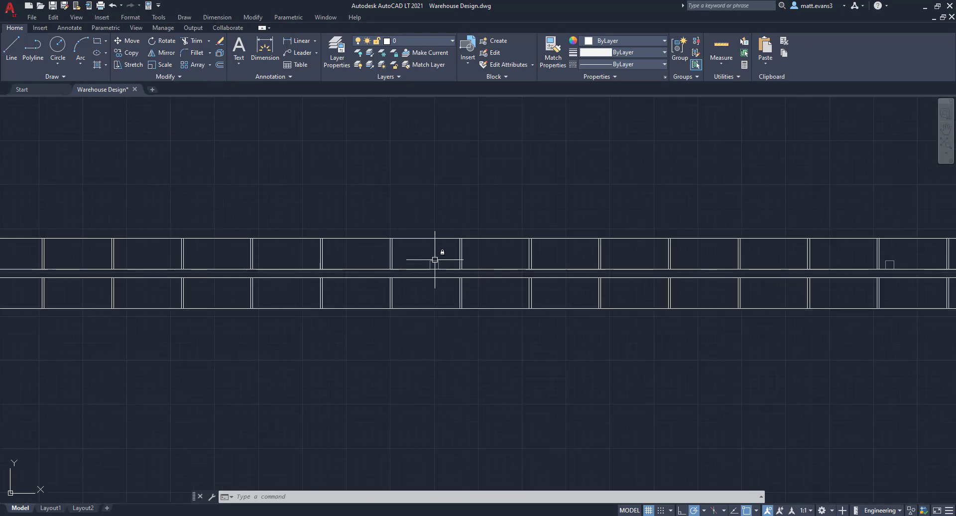
scroll(434, 259, "down", 4)
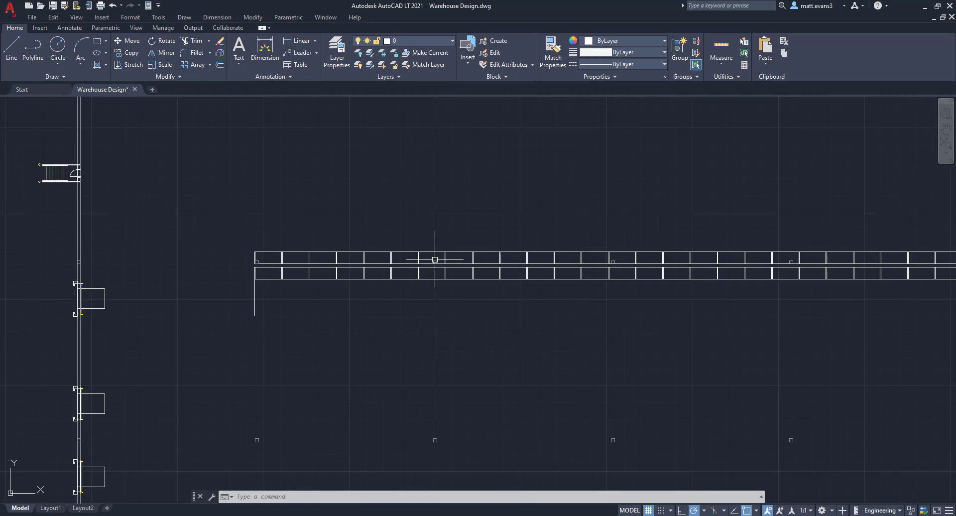
- Copy the double rack row from its top-left corner to two positions stacked below it
scroll(434, 259, "down", 3)
left_click(310, 233)
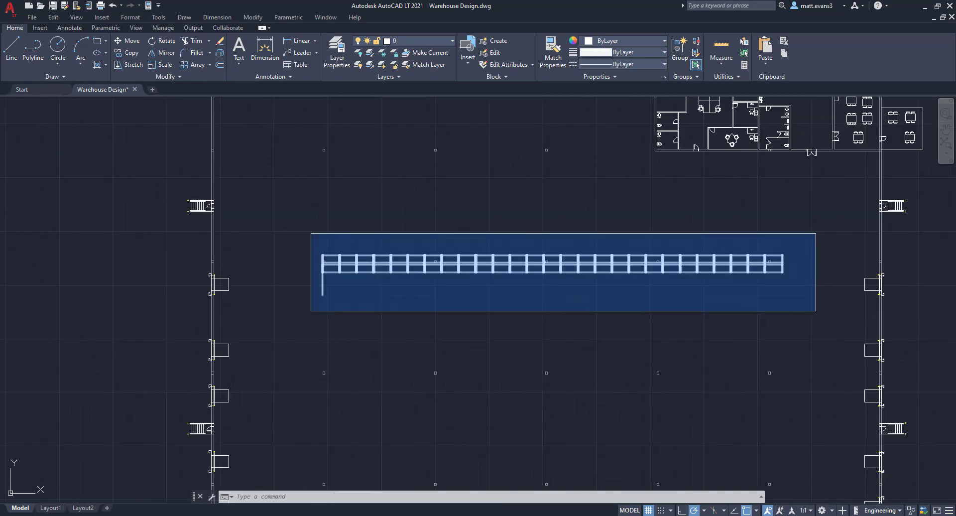
left_click(815, 311)
right_click(361, 283)
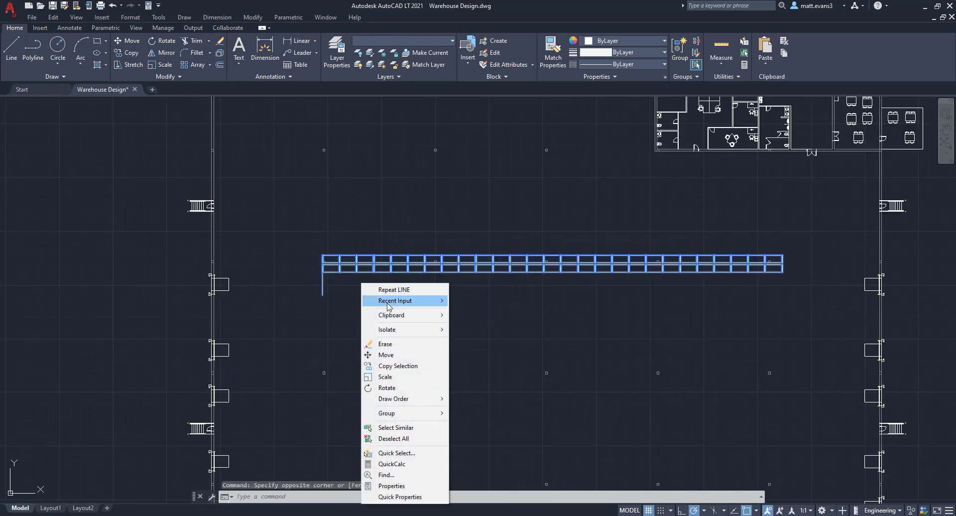
left_click(398, 366)
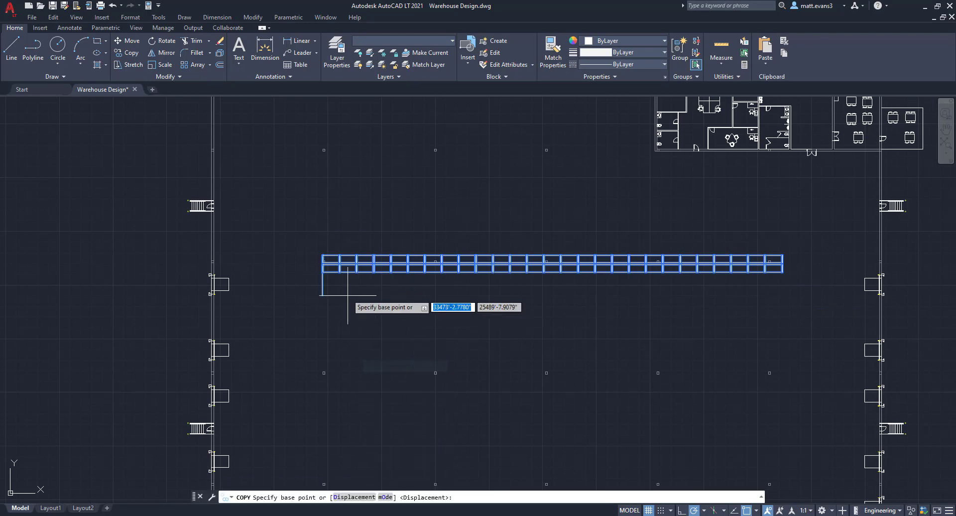
scroll(321, 269, "up", 5)
scroll(322, 263, "up", 6)
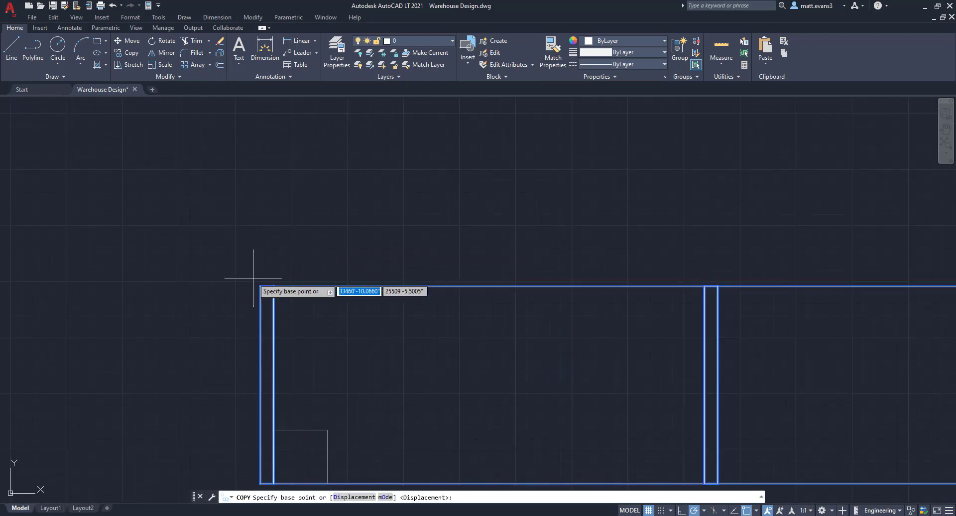
left_click(261, 287)
scroll(295, 280, "down", 10)
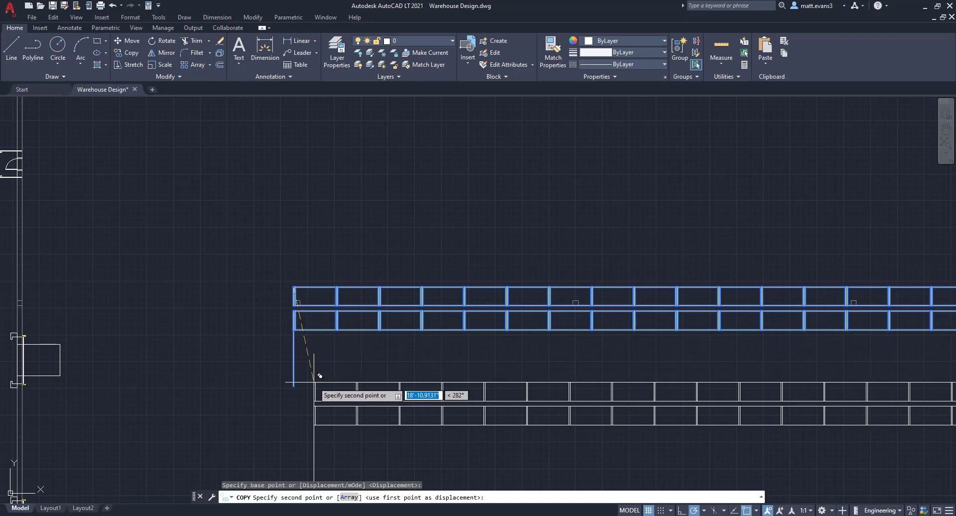
mouse_move(321, 375)
middle_mouse_down()
mouse_move(284, 316)
mouse_move(268, 309)
middle_mouse_up()
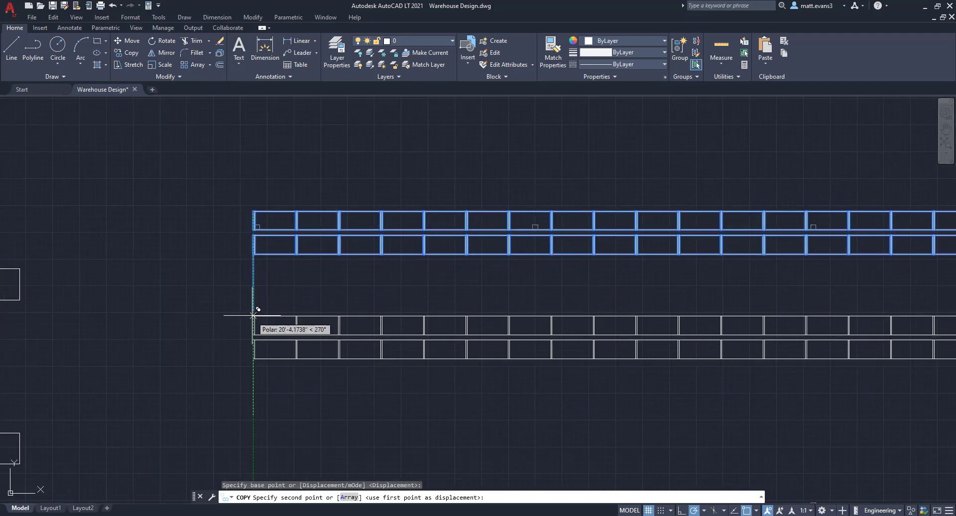
left_click(254, 310)
middle_click_drag(316, 359, 310, 272)
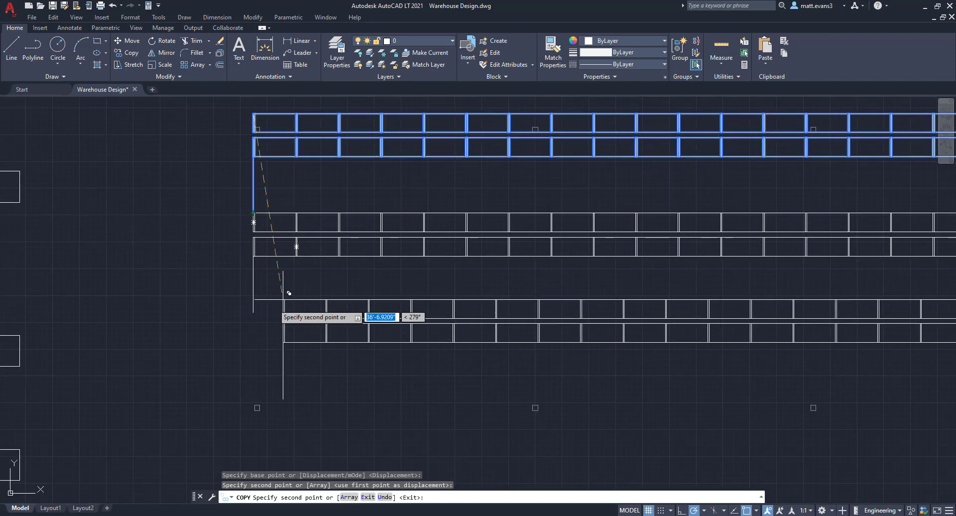
left_click(254, 312)
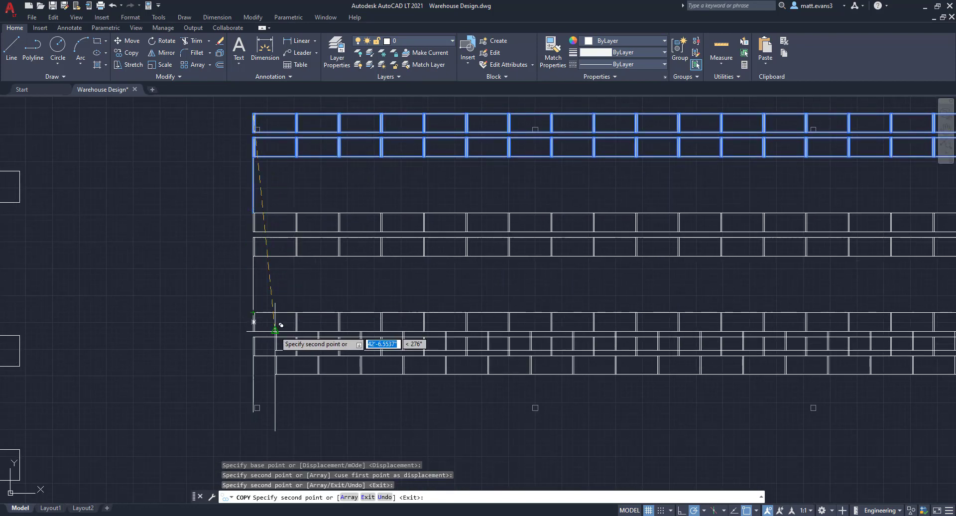
key("Escape")
- Select the bottom rack row and begin copying it, then cancel that attempt
scroll(433, 367, "down", 5)
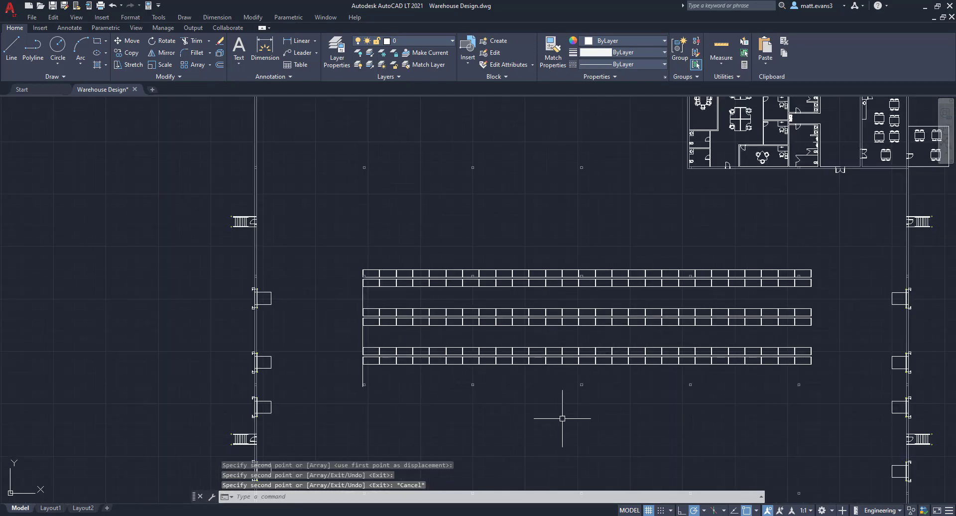
middle_click_drag(561, 416, 500, 348)
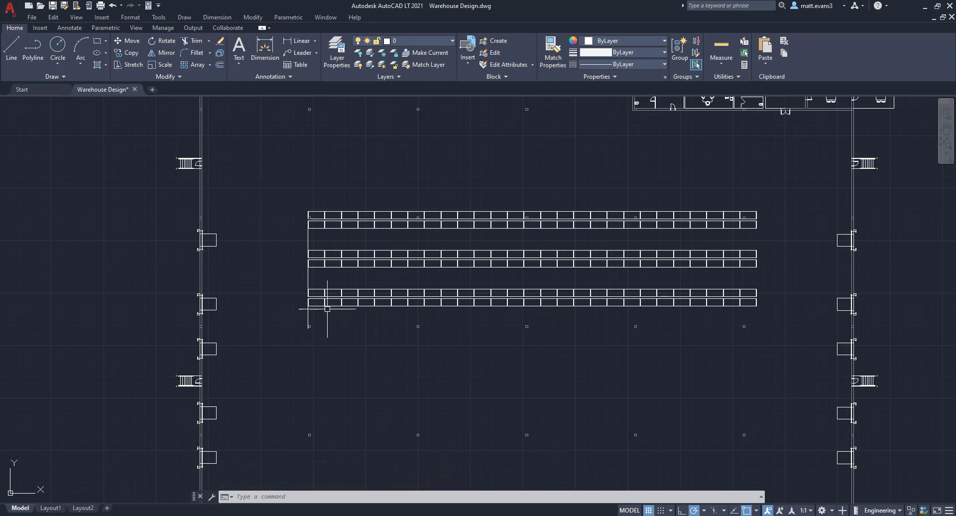
scroll(304, 287, "up", 4)
left_click(304, 286)
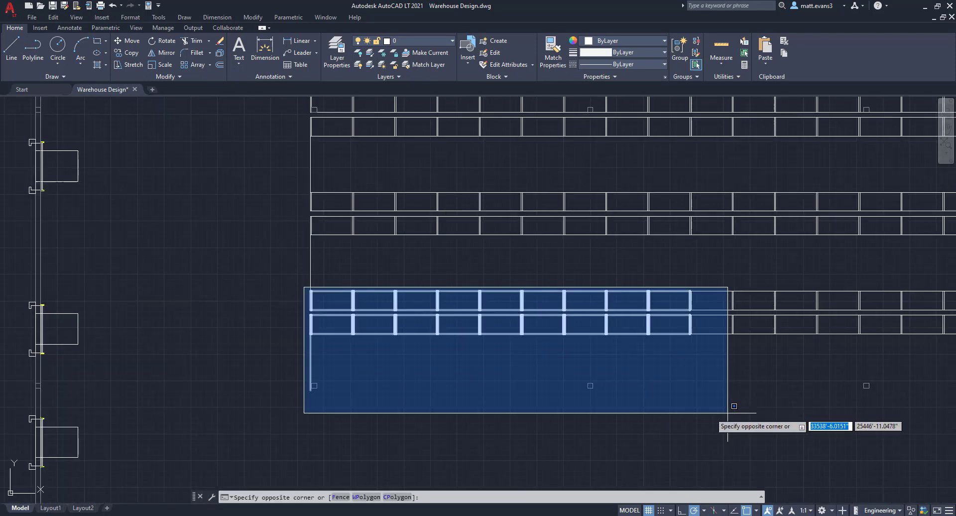
middle_click_drag(772, 397, 386, 351)
scroll(379, 356, "down", 3)
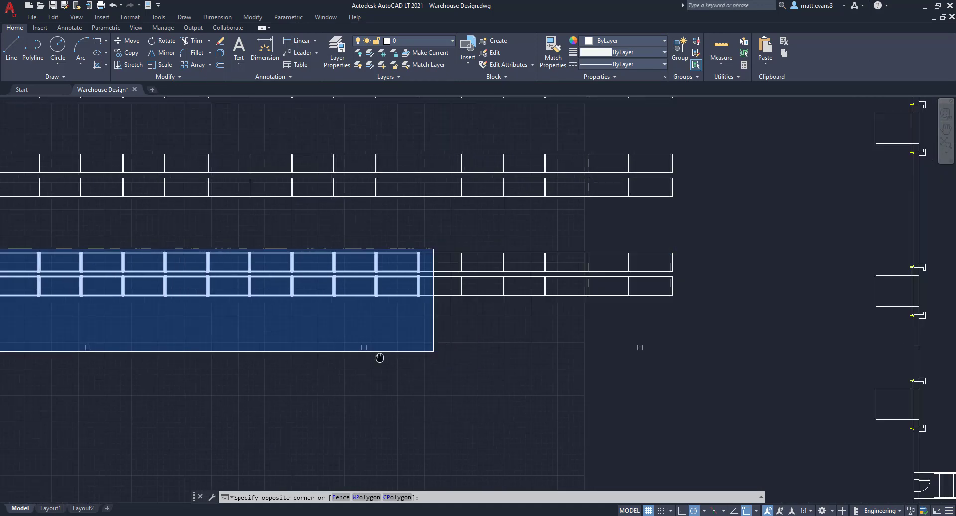
left_click(543, 341)
right_click(546, 341)
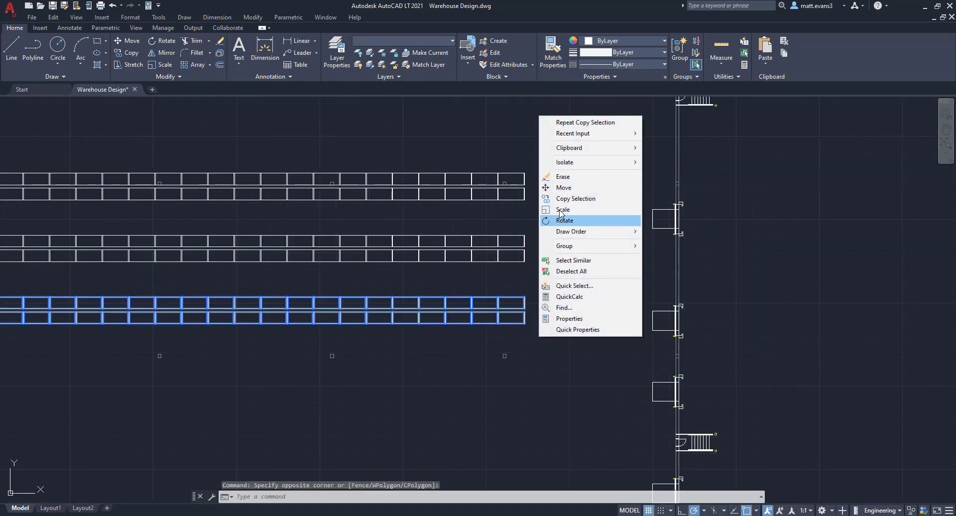
left_click(575, 198)
scroll(278, 383, "down", 2)
middle_click_drag(265, 399, 536, 404)
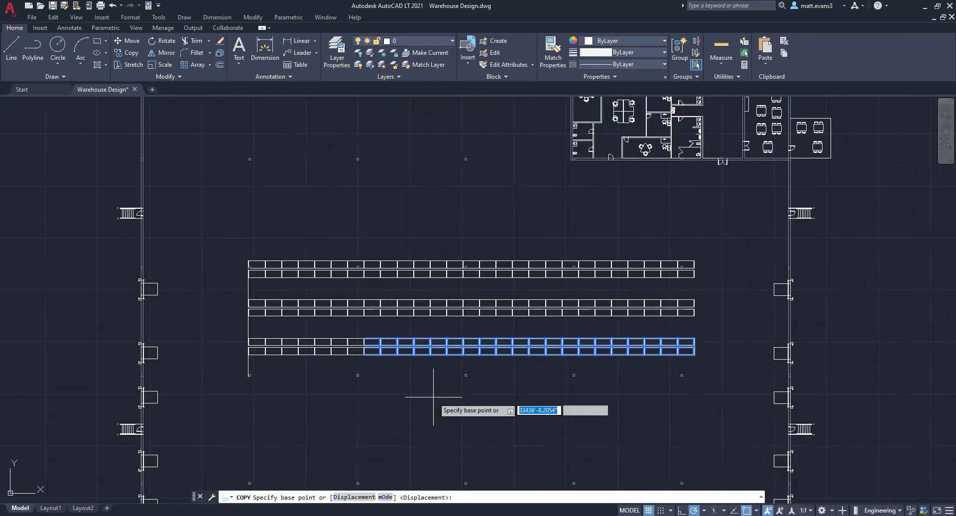
key("Escape")
- Copy the bottom rack row from its corner to a new fourth row below it
left_click(235, 335)
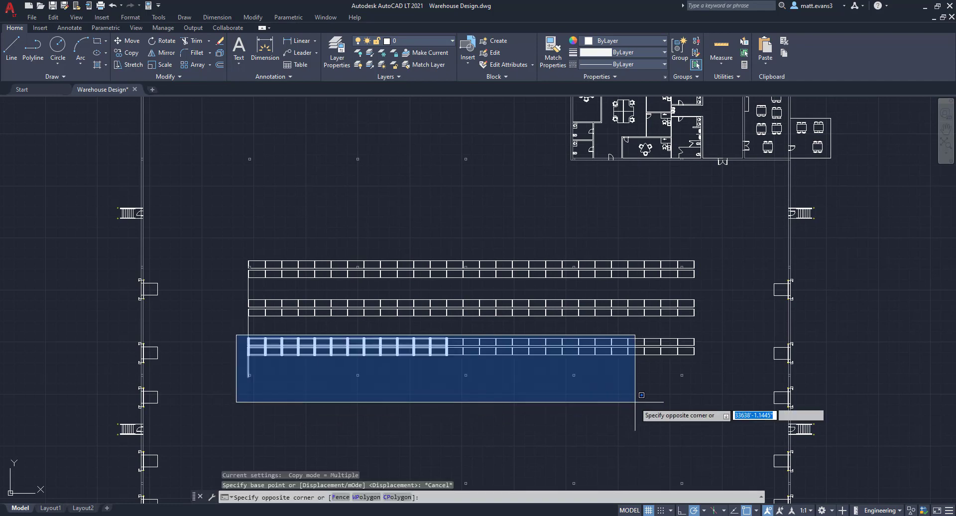
left_click(725, 400)
right_click(259, 164)
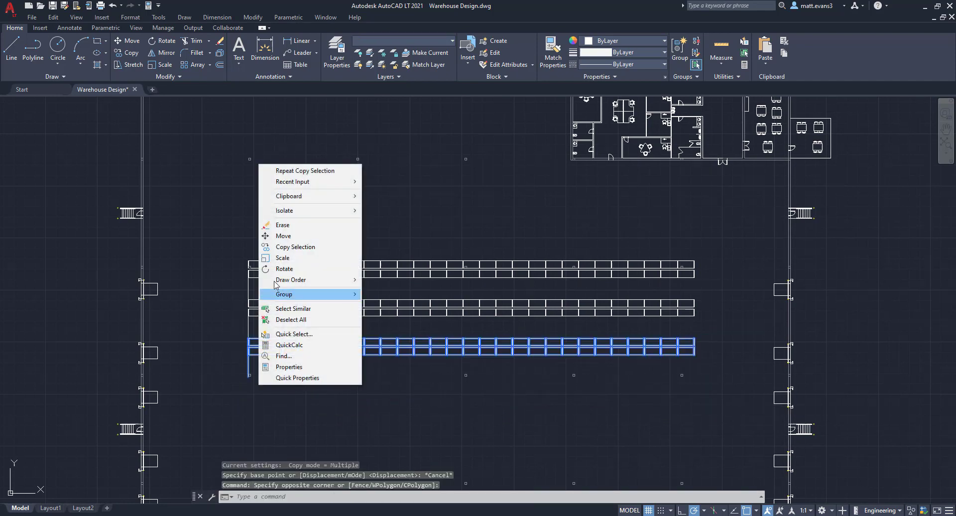
left_click(281, 248)
scroll(257, 328, "up", 5)
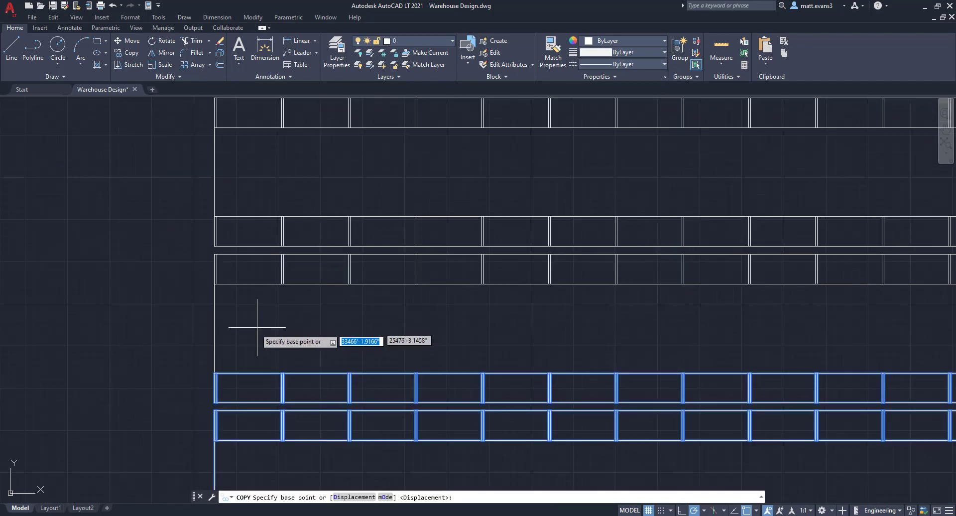
left_click(215, 374)
middle_click_drag(251, 394, 308, 287)
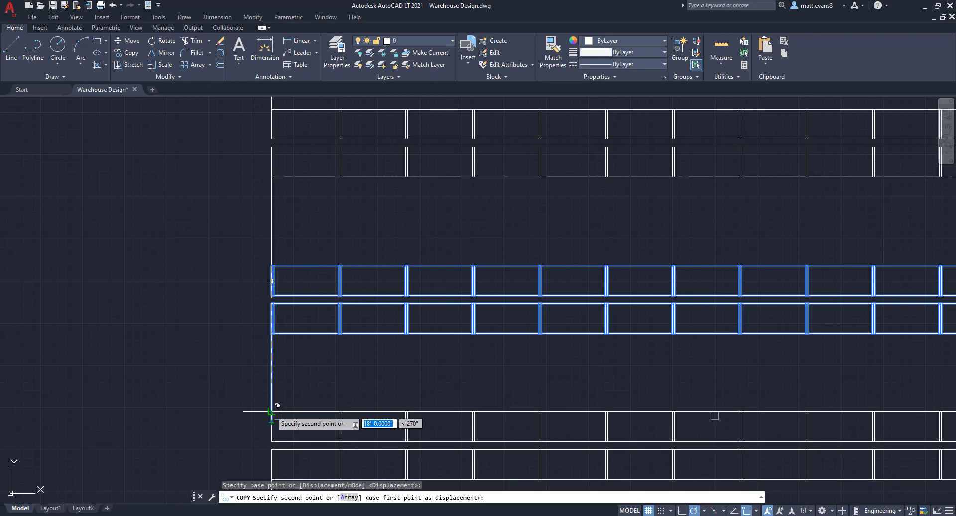
scroll(271, 416, "up", 5)
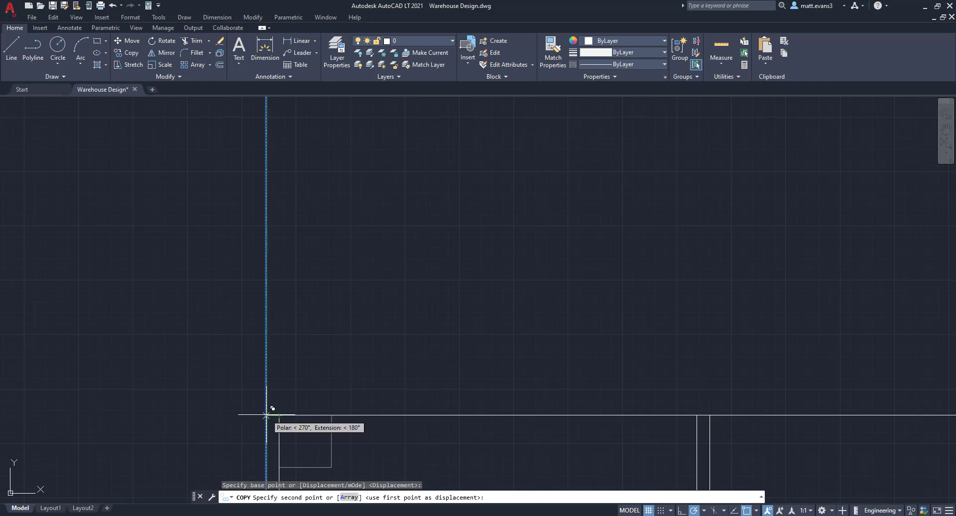
left_click(266, 413)
key("Escape")
scroll(412, 383, "down", 5)
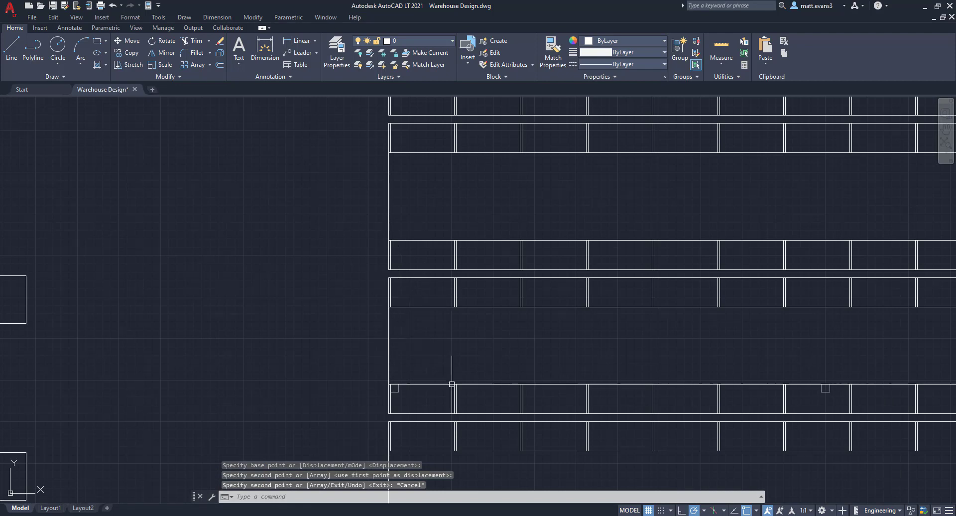
scroll(552, 406, "down", 4)
middle_click_drag(592, 409, 484, 339)
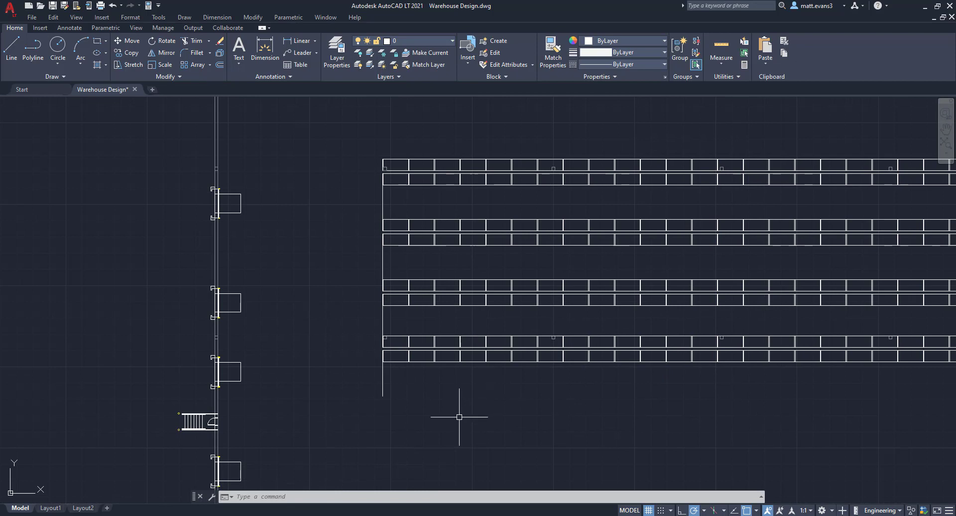
- Window-select the bottom rack row
left_click(362, 330)
scroll(531, 414, "down", 4)
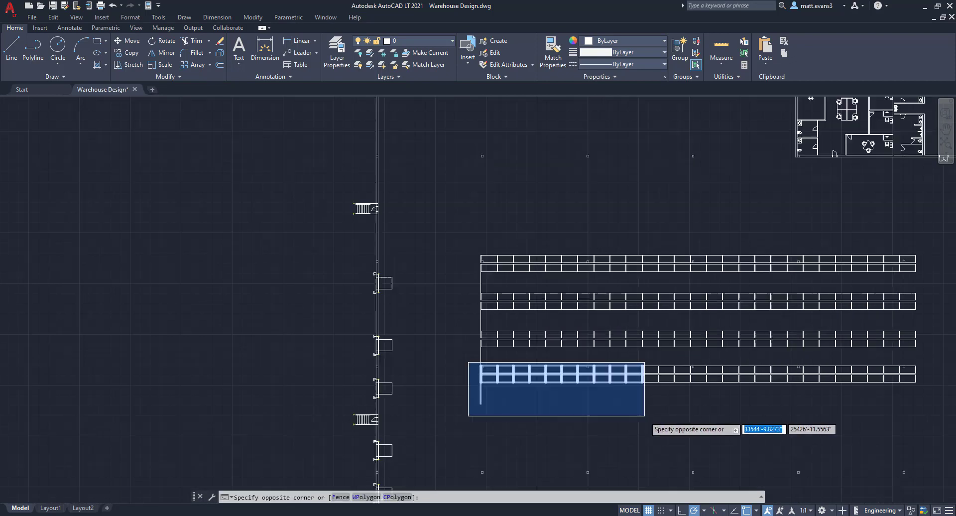
middle_click_drag(616, 404, 433, 348)
left_click(639, 357)
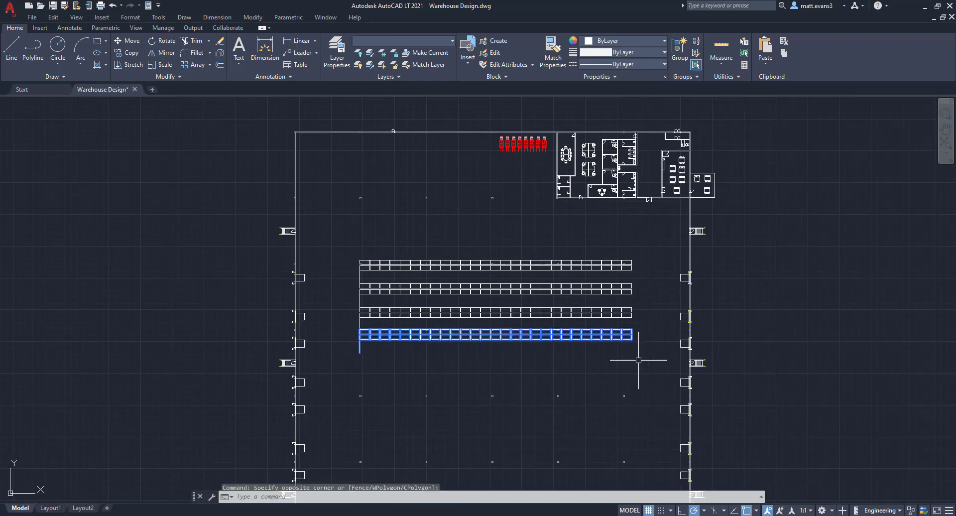
- Copy the selected rack row from its corner to a new row below the others
right_click(381, 370)
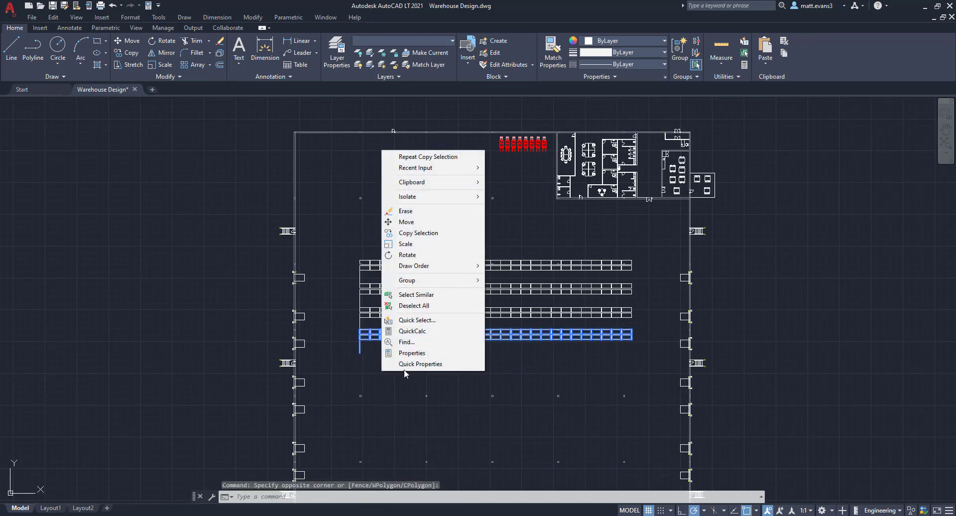
left_click(411, 232)
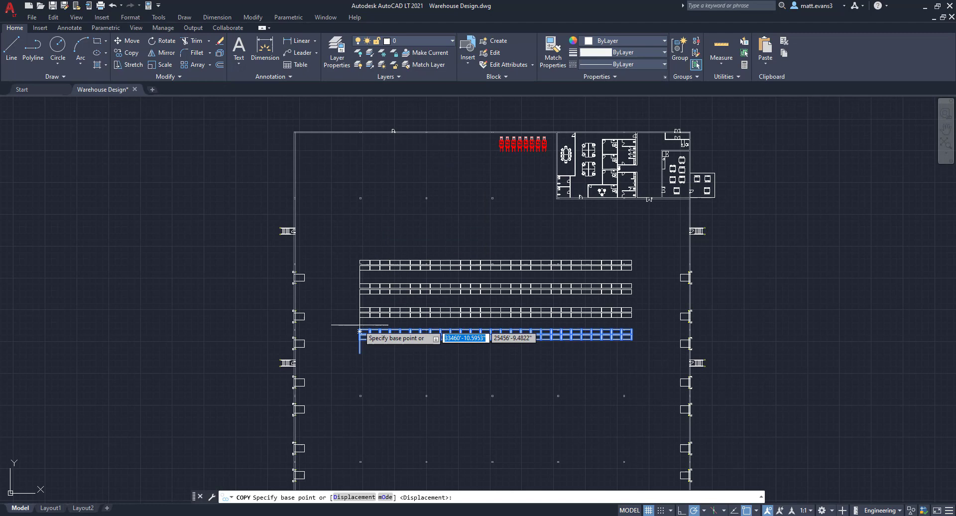
scroll(362, 333, "up", 10)
left_click(371, 378)
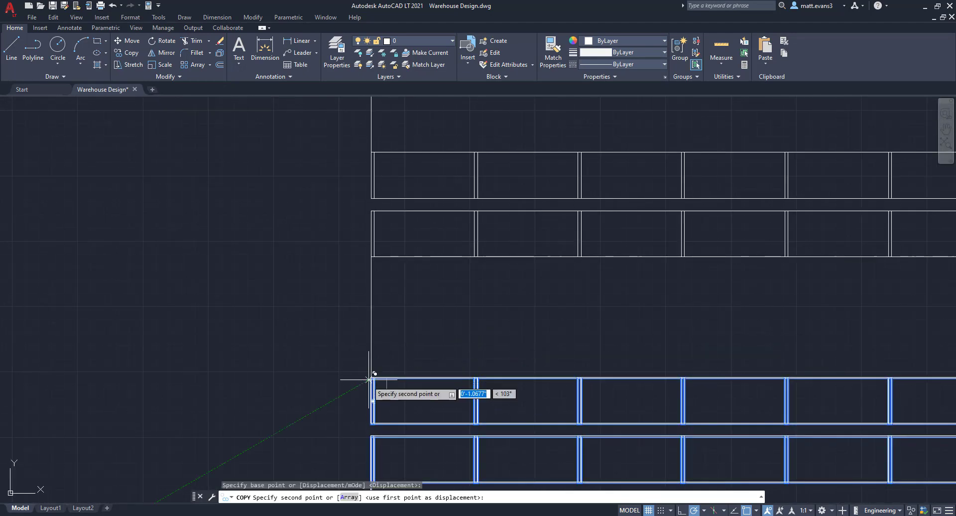
scroll(351, 391, "down", 4)
middle_click_drag(353, 379, 358, 290)
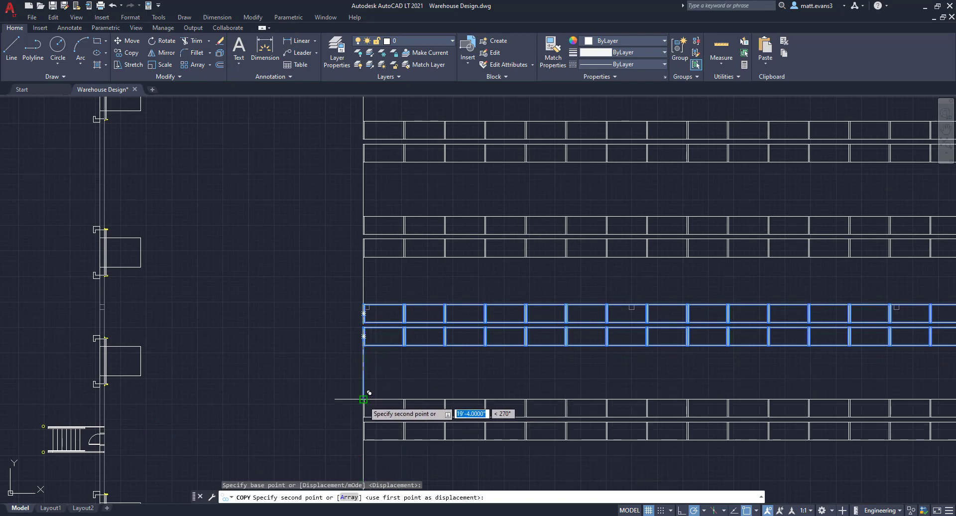
left_click(366, 388)
- Place another copy straight down along the column line at polar 270°, then end COPY
scroll(428, 378, "down", 3)
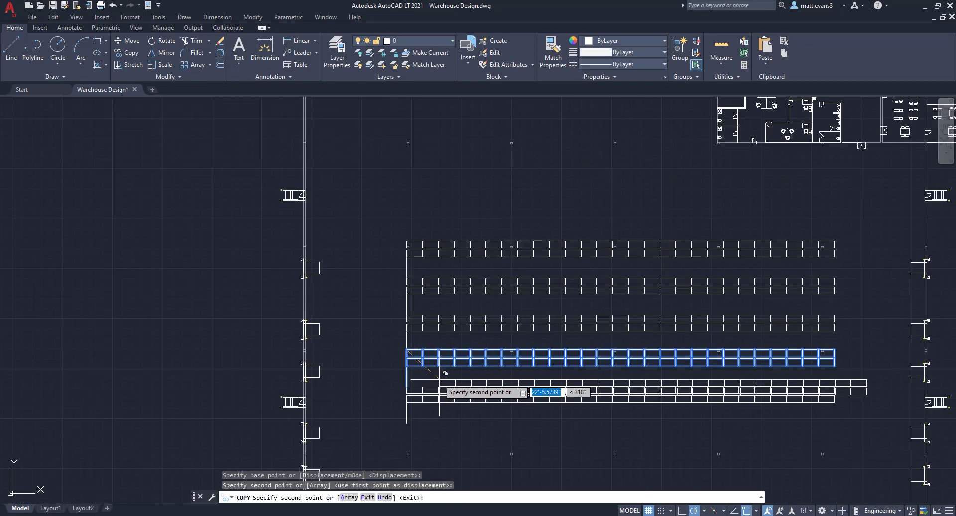
left_click(412, 417)
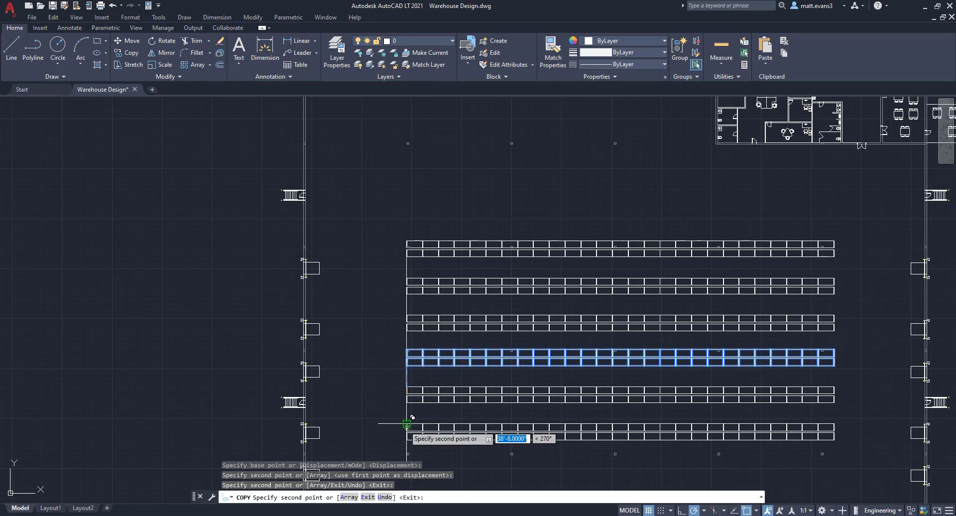
middle_click_drag(416, 443, 417, 442)
scroll(418, 443, "up", 8)
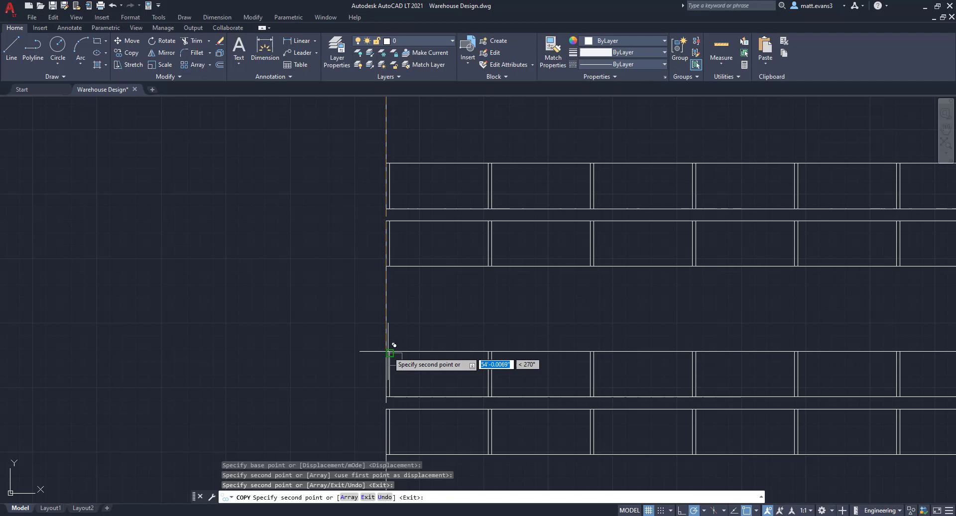
scroll(390, 353, "up", 4)
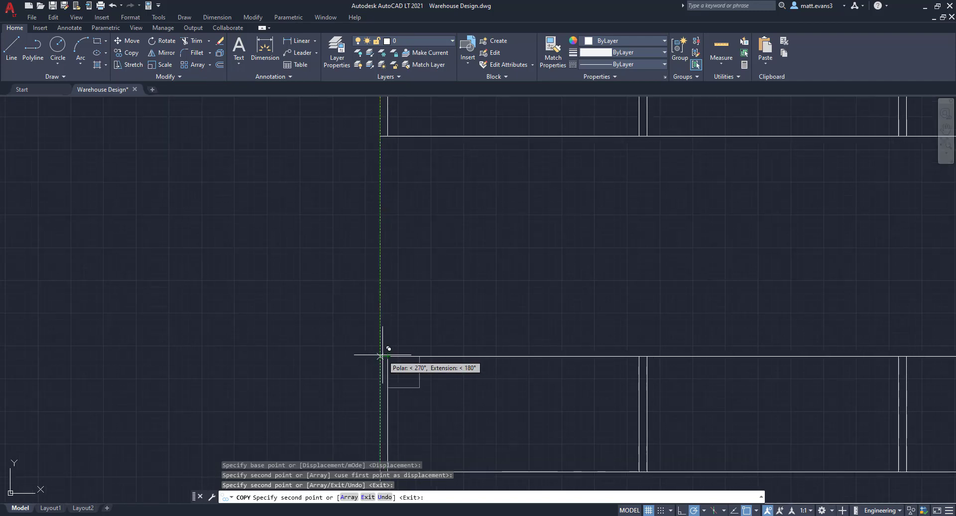
left_click(380, 356)
key("Escape")
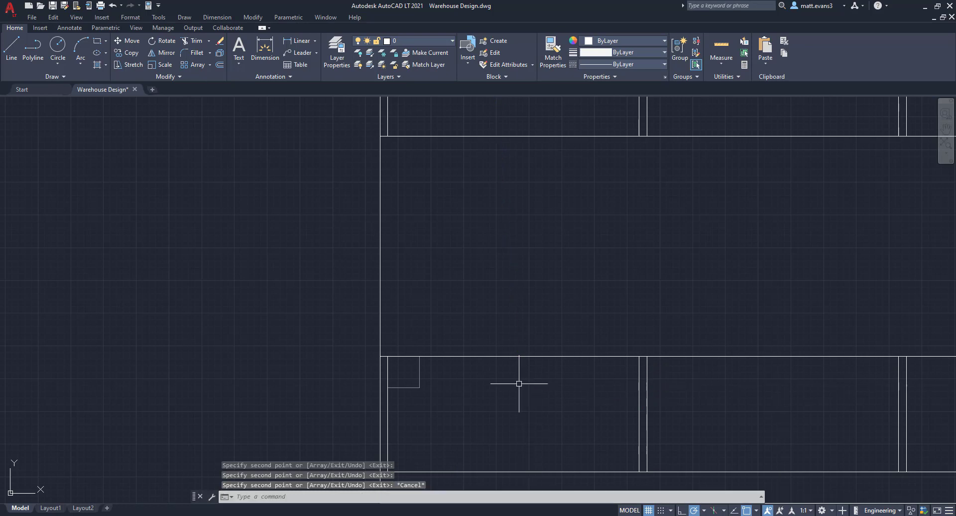
scroll(518, 383, "down", 5)
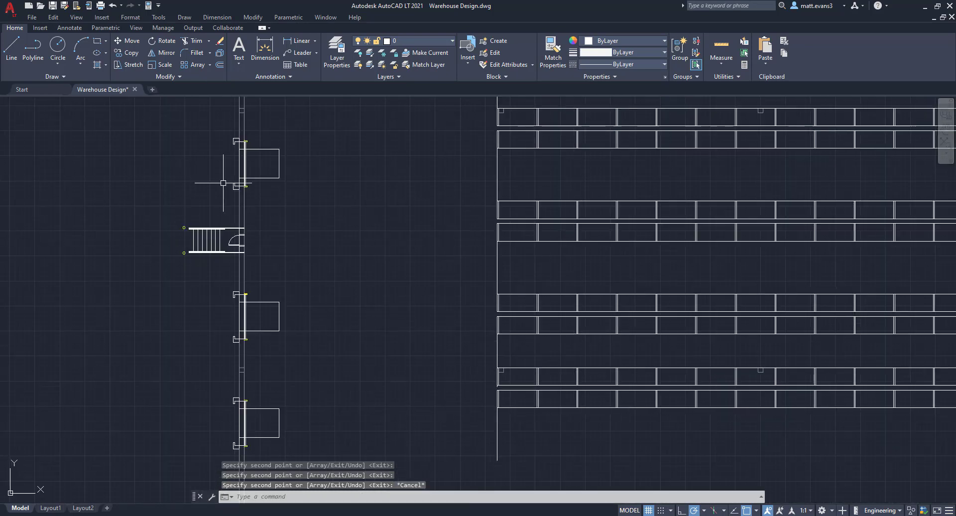
left_click(498, 325)
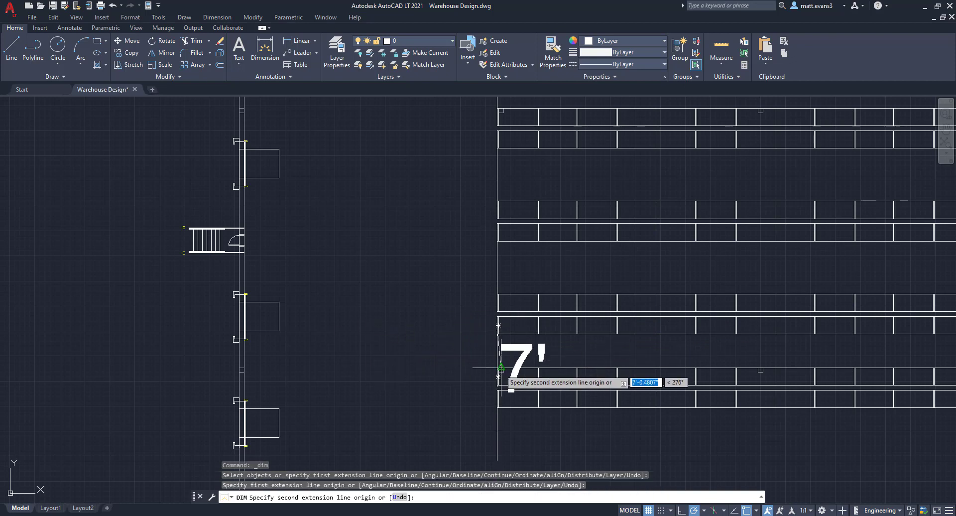
key("Escape")
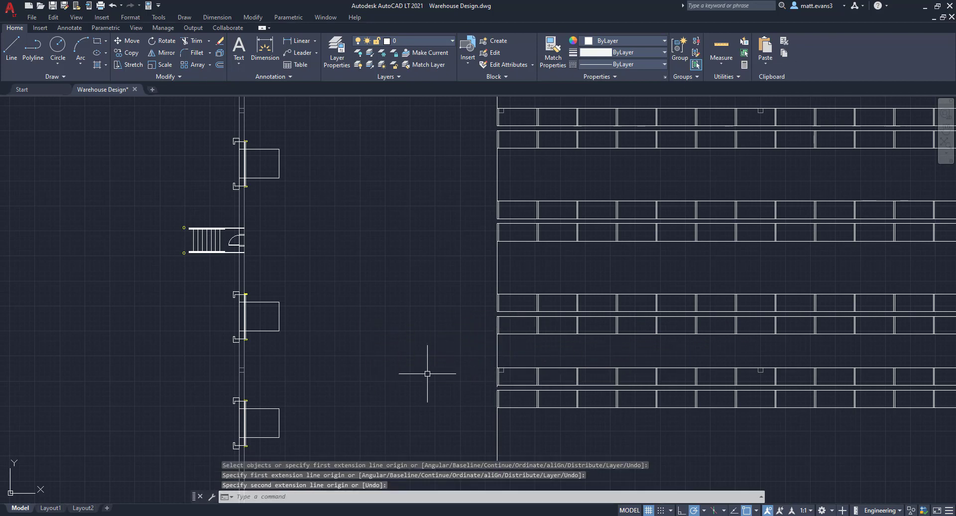
scroll(474, 397, "down", 2)
middle_click_drag(473, 396, 353, 357)
scroll(353, 357, "down", 2)
scroll(343, 349, "up", 2)
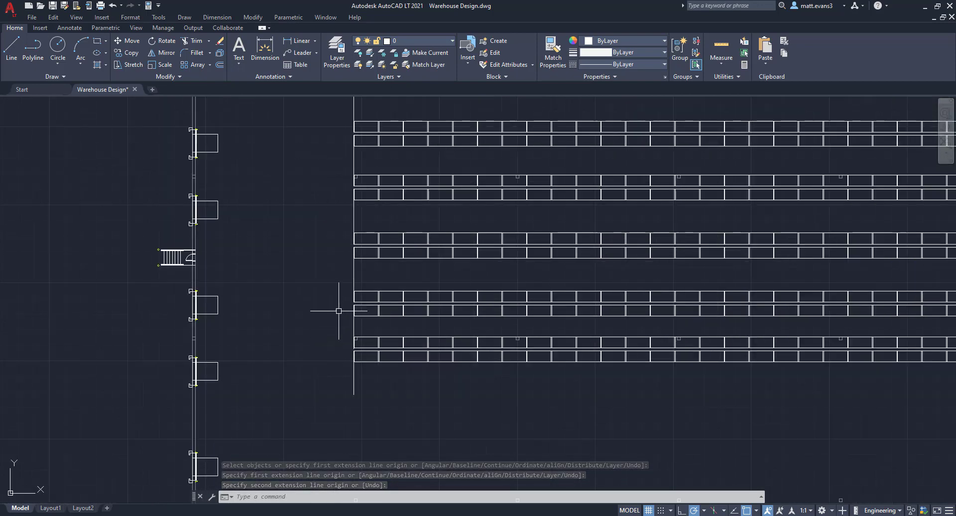
scroll(342, 298, "up", 3)
left_click(346, 294)
- Window-select the misplaced full rack row and delete it, removing 307 objects
scroll(631, 356, "down", 5)
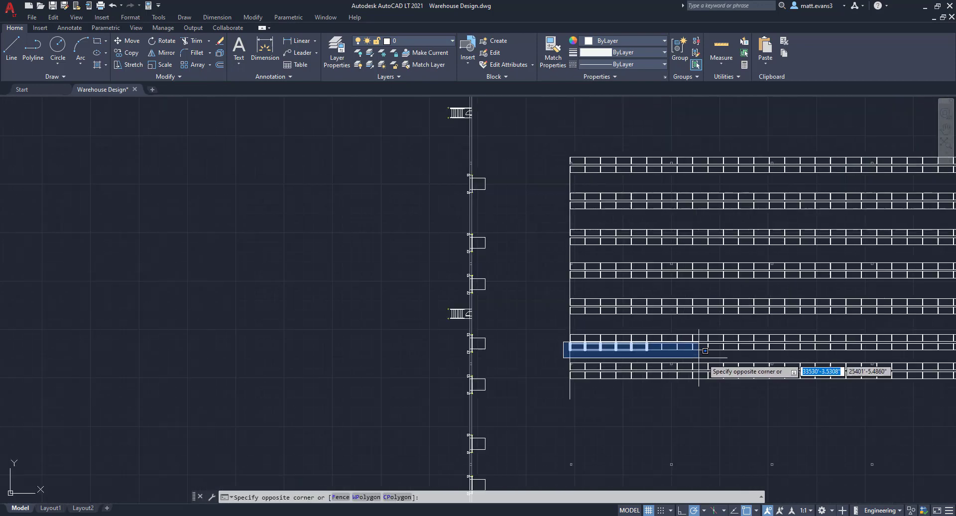
middle_click_drag(697, 354, 331, 316)
scroll(331, 316, "down", 2)
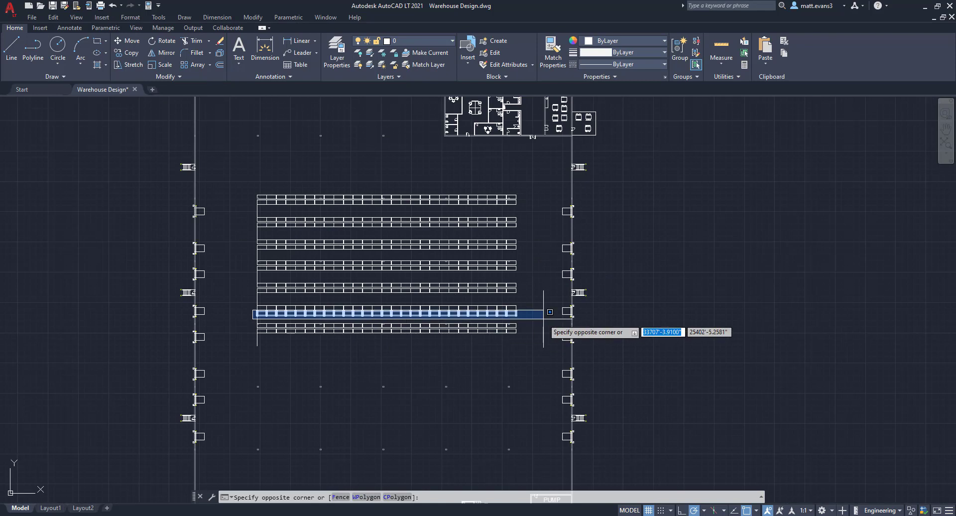
scroll(519, 318, "up", 4)
left_click(518, 317)
key("Delete")
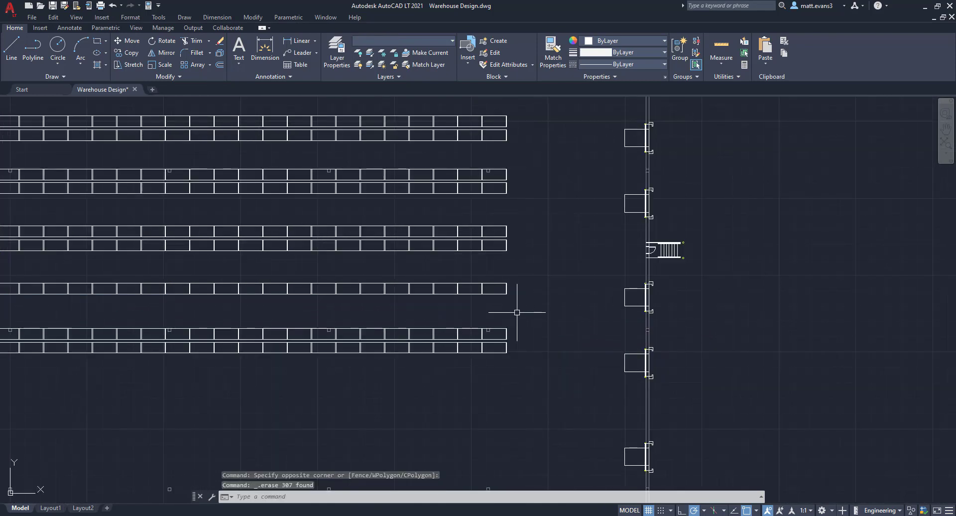
- Bring the whole rack layout into view and begin a selection window left of the short row
scroll(372, 333, "down", 2)
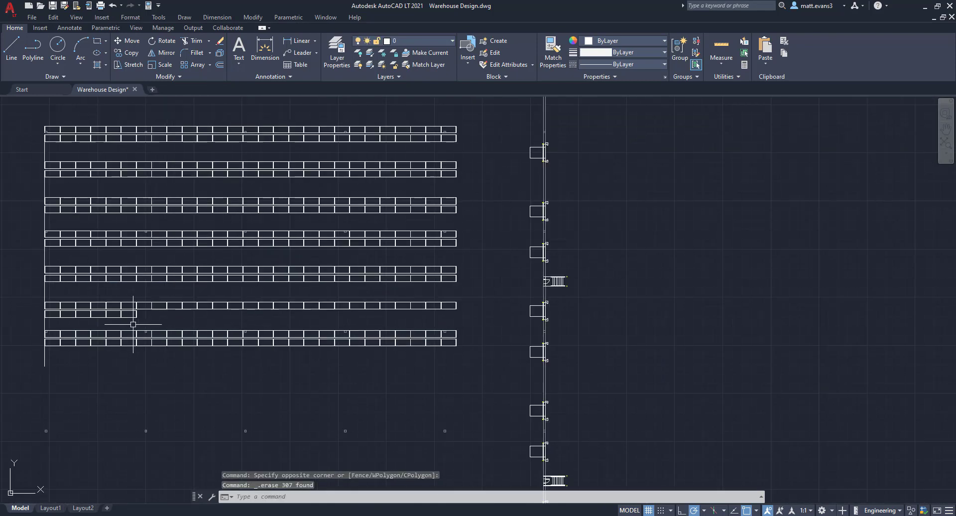
middle_click_drag(134, 328, 296, 329)
scroll(246, 323, "up", 5)
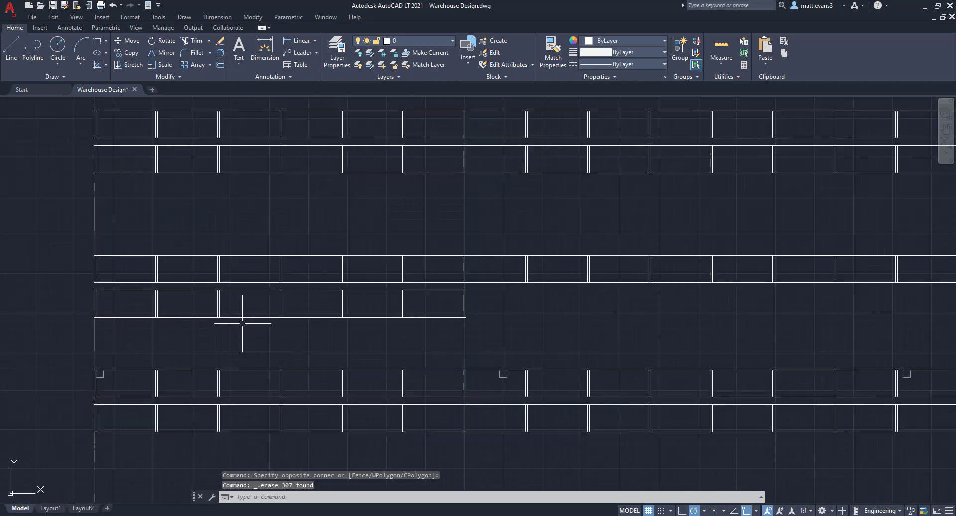
left_click(78, 286)
- Delete the short partial rack row, then start a DIM from the rack corner and cancel it
left_click(518, 326)
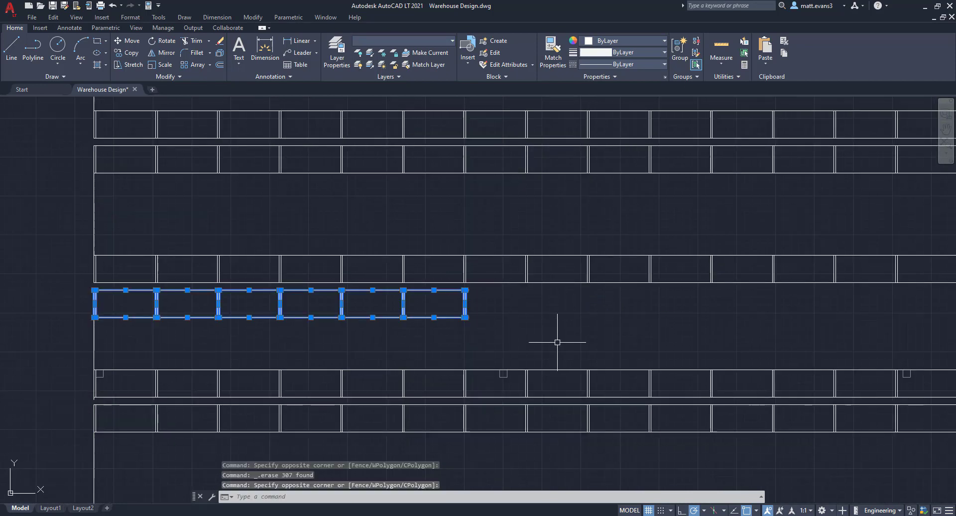
key("Delete")
left_click(265, 49)
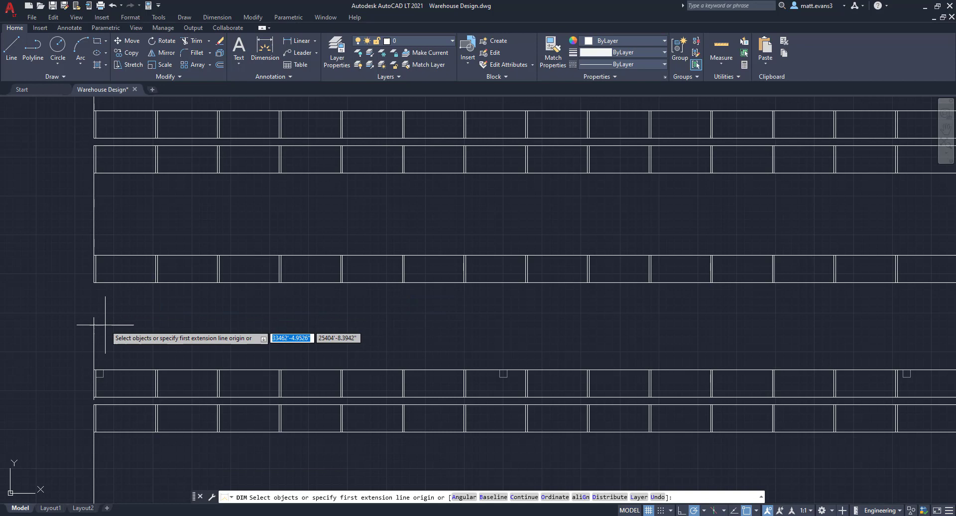
key("Return")
left_click(94, 269)
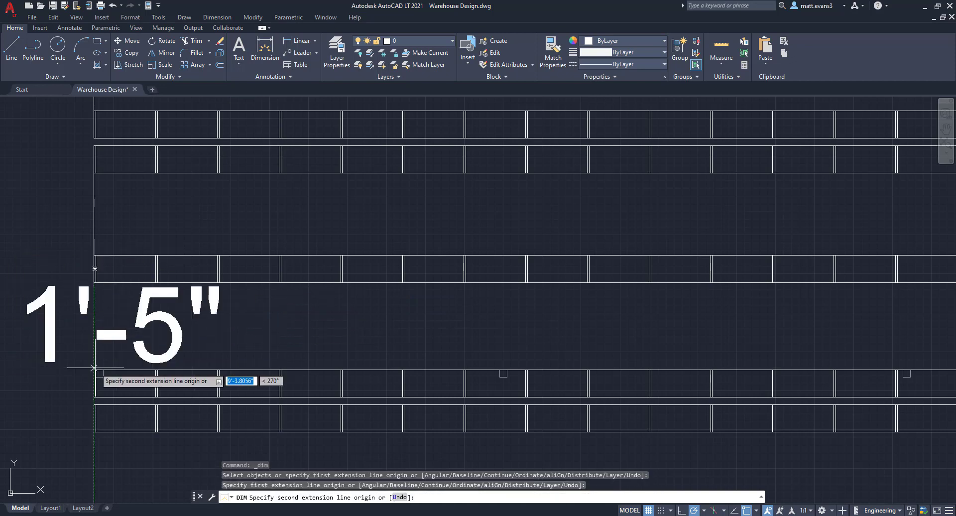
scroll(144, 359, "down", 2)
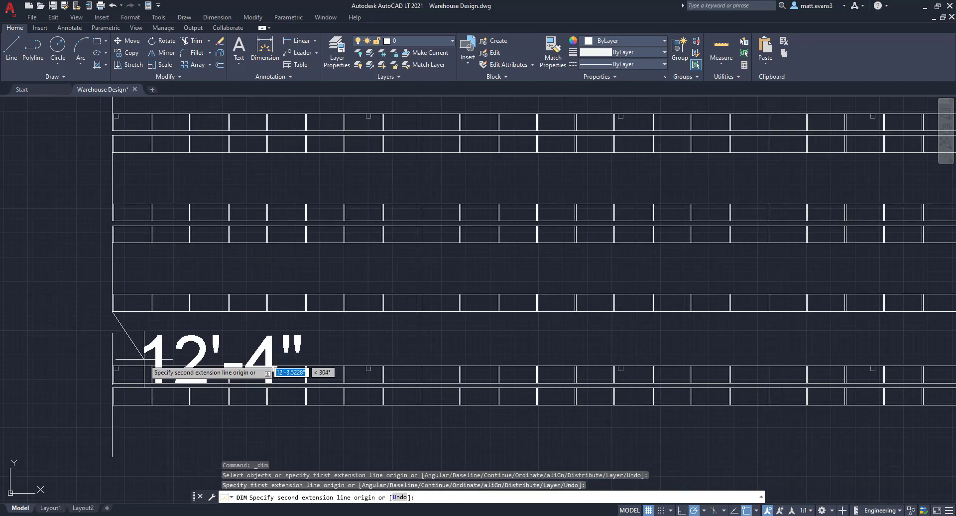
middle_click_drag(144, 359, 173, 354)
scroll(196, 375, "up", 4)
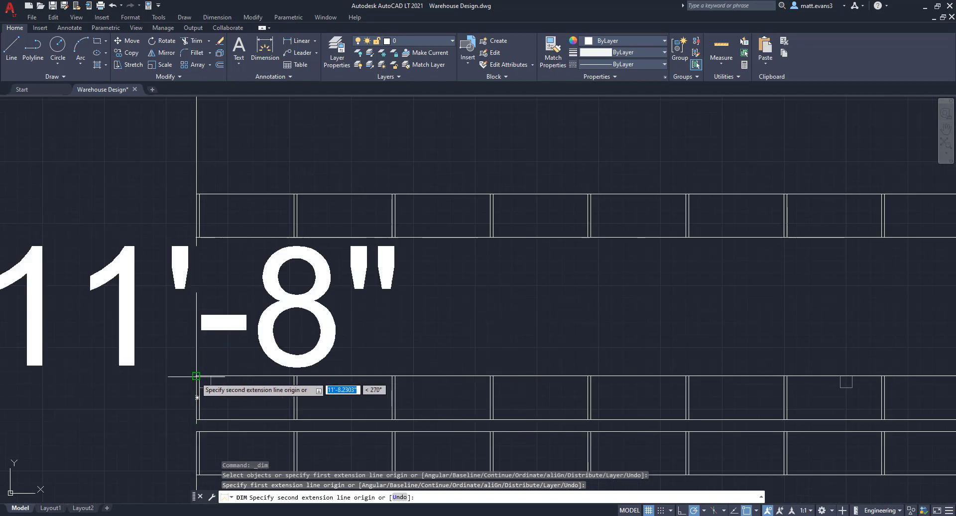
key("Escape")
- Erase the stray vertical guide line beside the racks
scroll(224, 359, "down", 2)
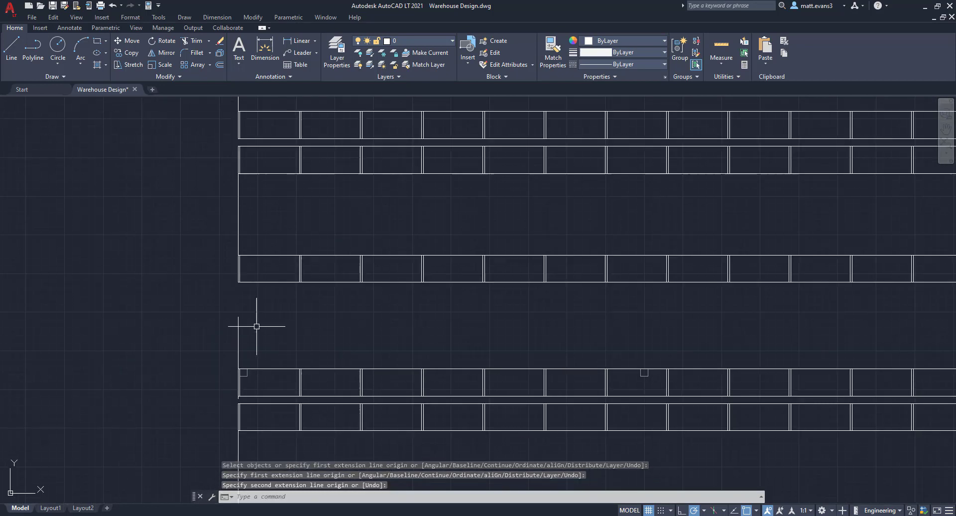
left_click(238, 340)
key("Delete")
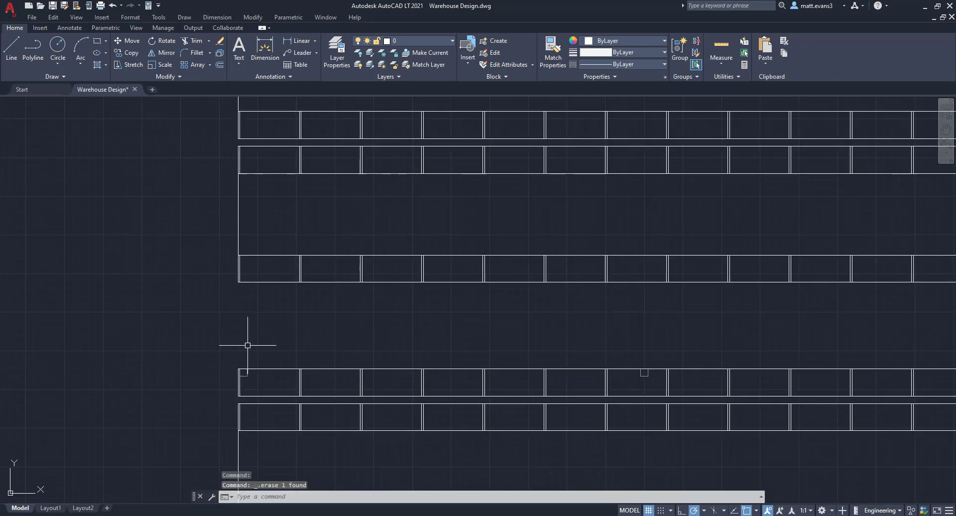
- Window-select the bottom pair of rack rows
scroll(252, 371, "down", 4)
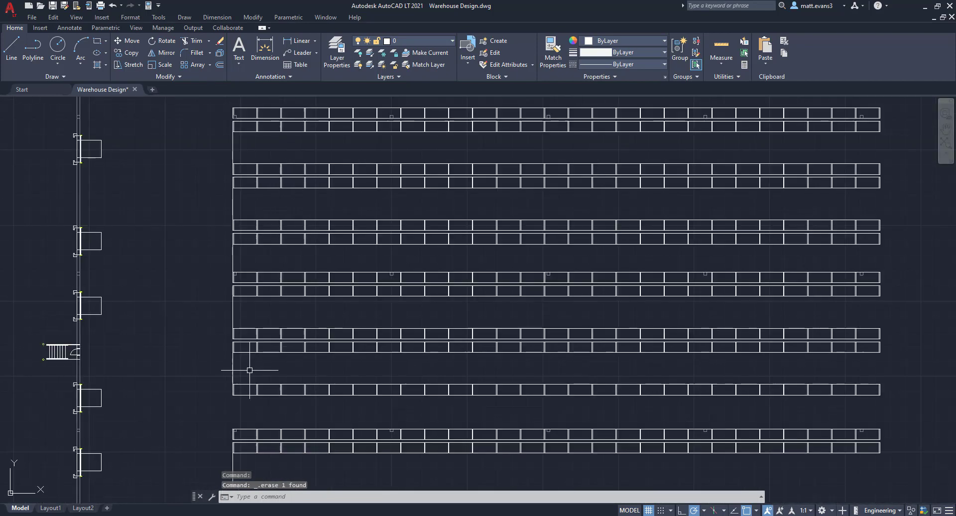
mouse_move(288, 367)
middle_mouse_down()
mouse_move(309, 288)
mouse_move(300, 293)
middle_mouse_up()
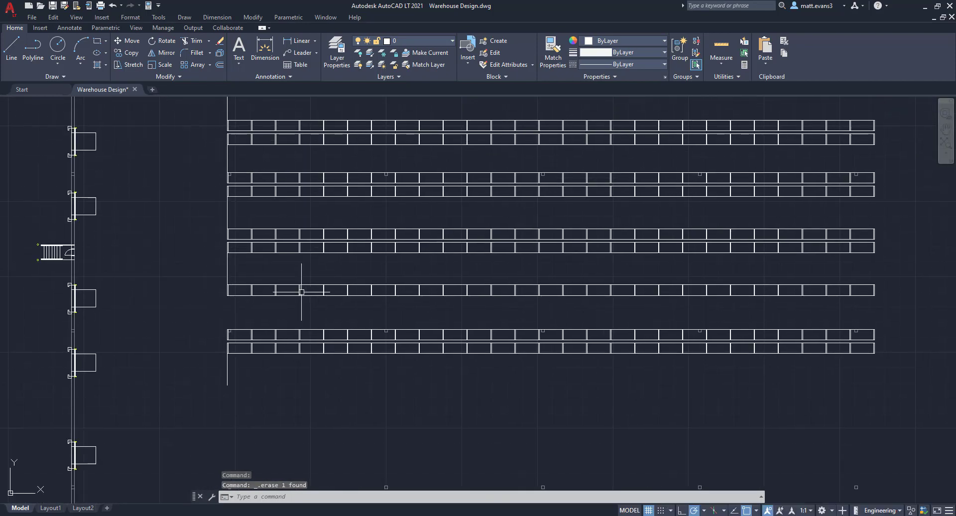
left_click(215, 320)
left_click(891, 398)
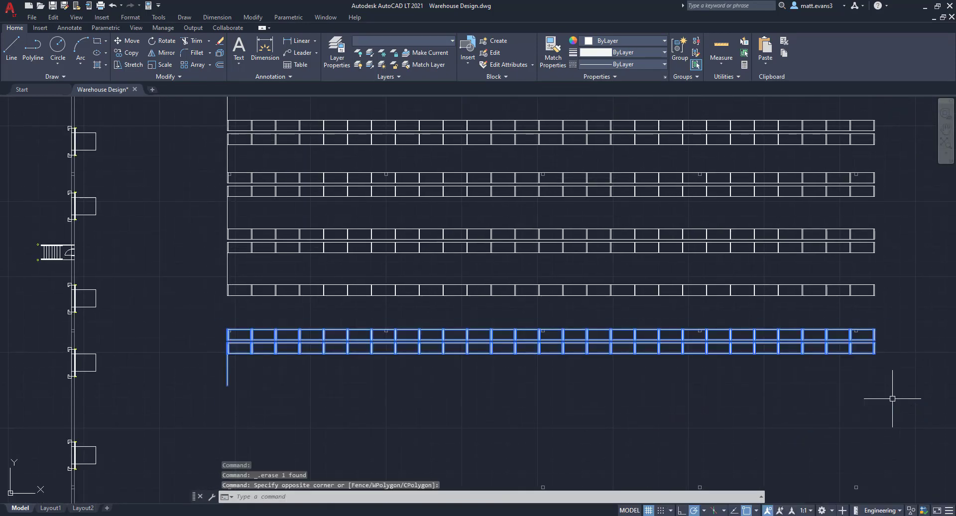
- Copy the selected double rack row from its corner, placing two copies below the original
right_click(322, 434)
left_click(355, 293)
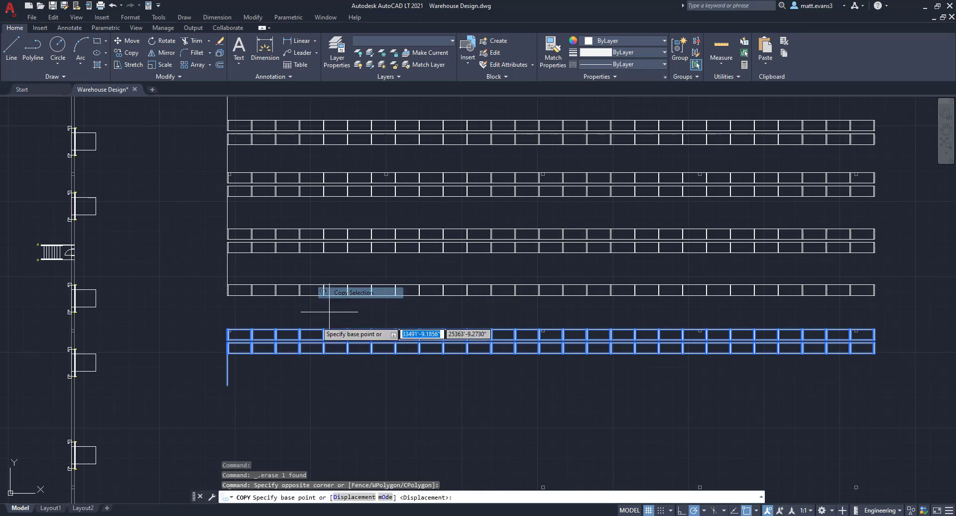
scroll(227, 333, "up", 5)
scroll(222, 331, "up", 3)
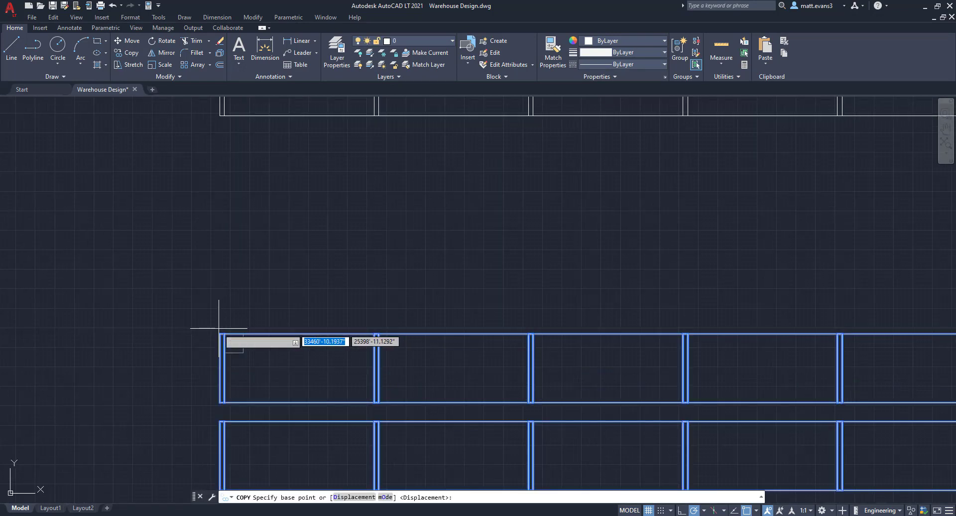
left_click(220, 333)
scroll(348, 352, "down", 5)
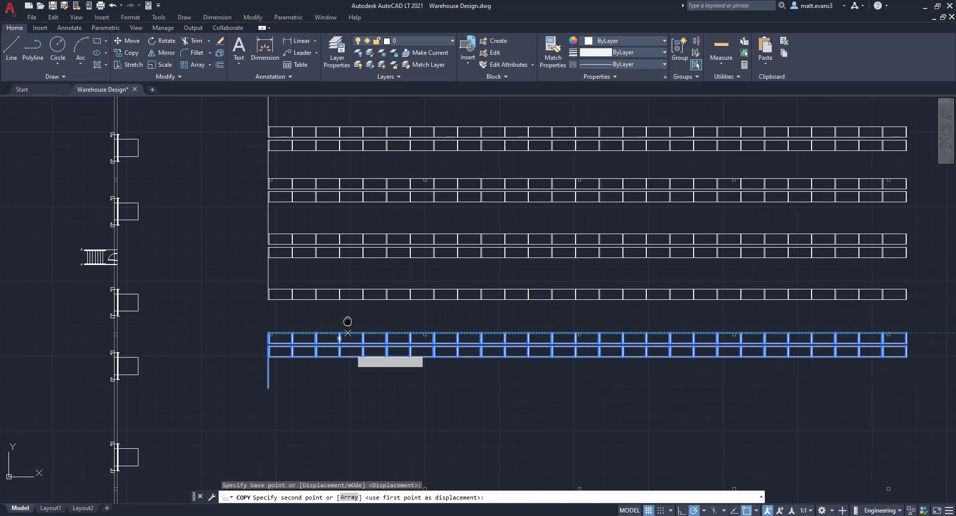
scroll(303, 287, "up", 2)
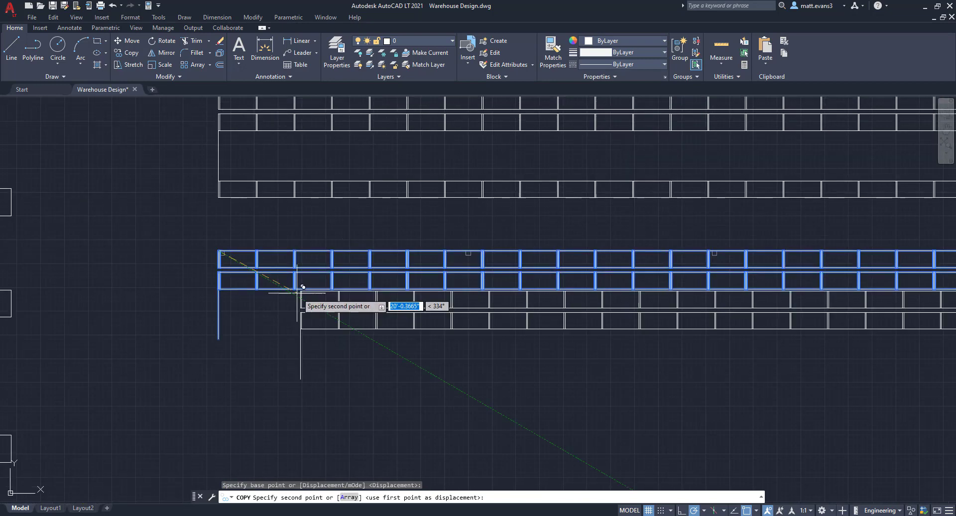
left_click(221, 342)
scroll(292, 379, "down", 2)
scroll(294, 382, "down", 3)
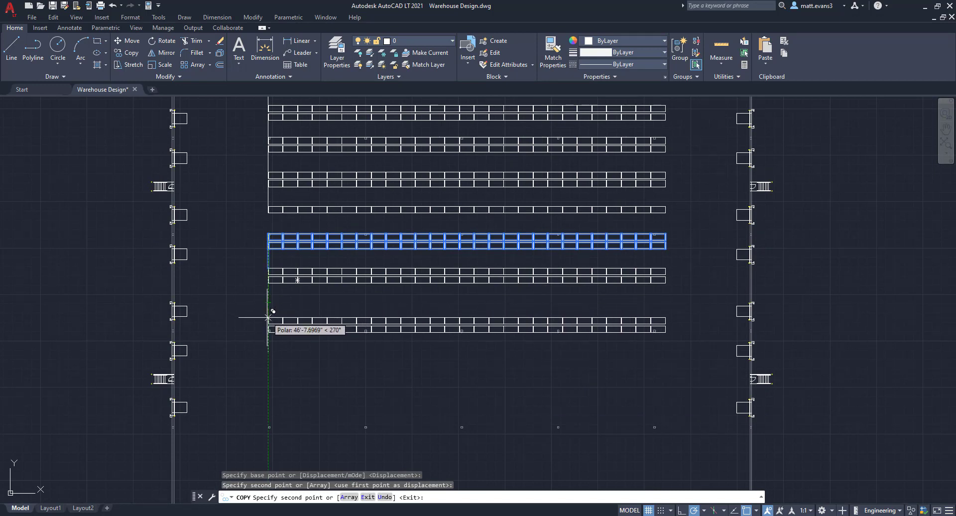
scroll(267, 306, "up", 5)
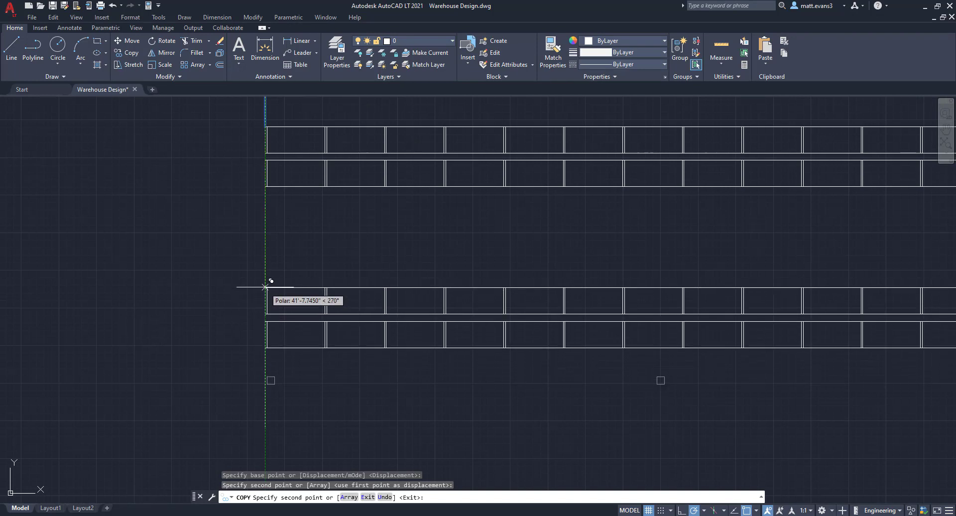
left_click(265, 286)
- End the copy and window-select the bottom double rack row
key("Escape")
left_click(240, 279)
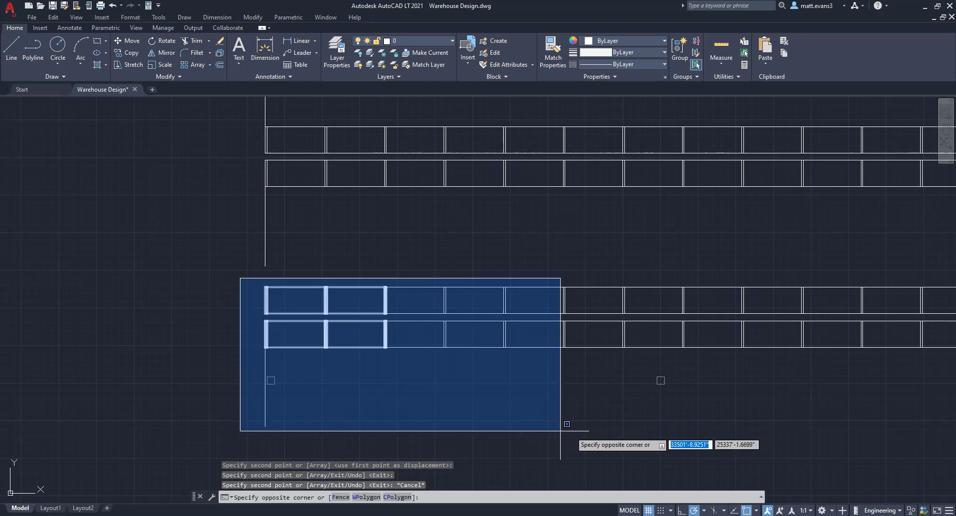
scroll(710, 431, "down", 4)
middle_click_drag(711, 432, 595, 404)
scroll(594, 404, "down", 3)
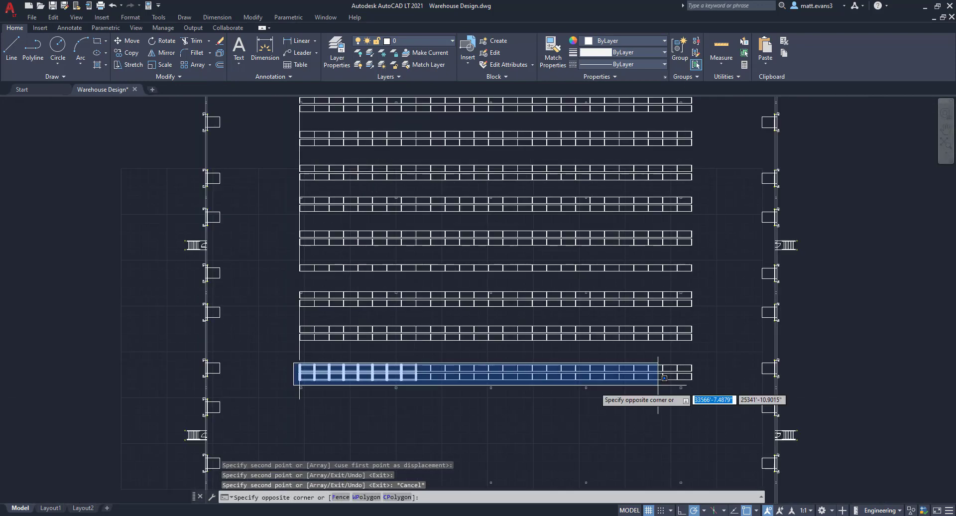
left_click(741, 394)
- Move the bottom rack row from its lower-left corner straight down, widening the aisle above
scroll(284, 379, "up", 5)
right_click(278, 383)
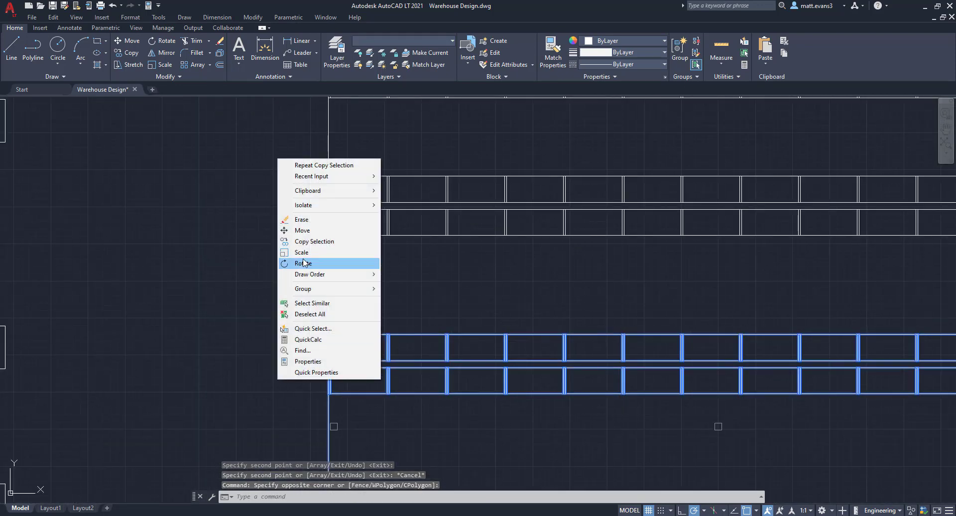
left_click(299, 230)
scroll(331, 393, "up", 4)
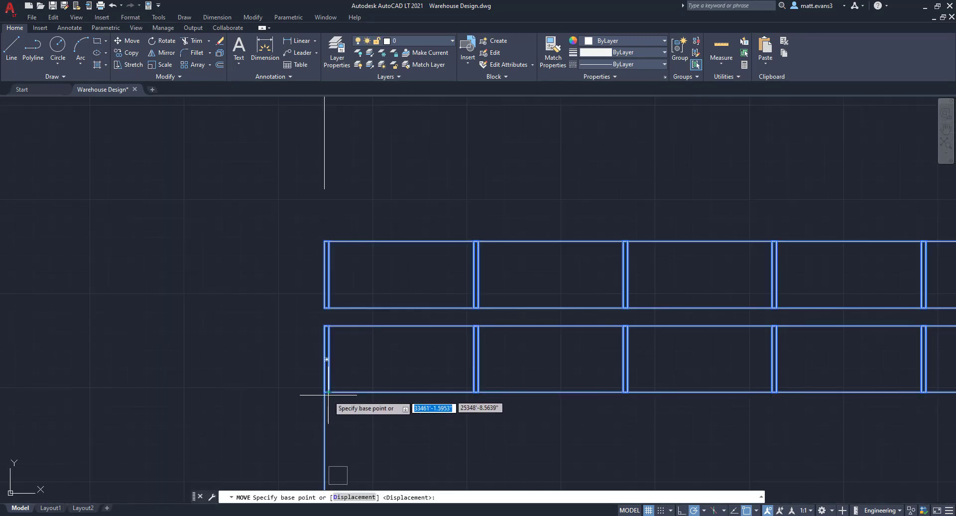
left_click(328, 391)
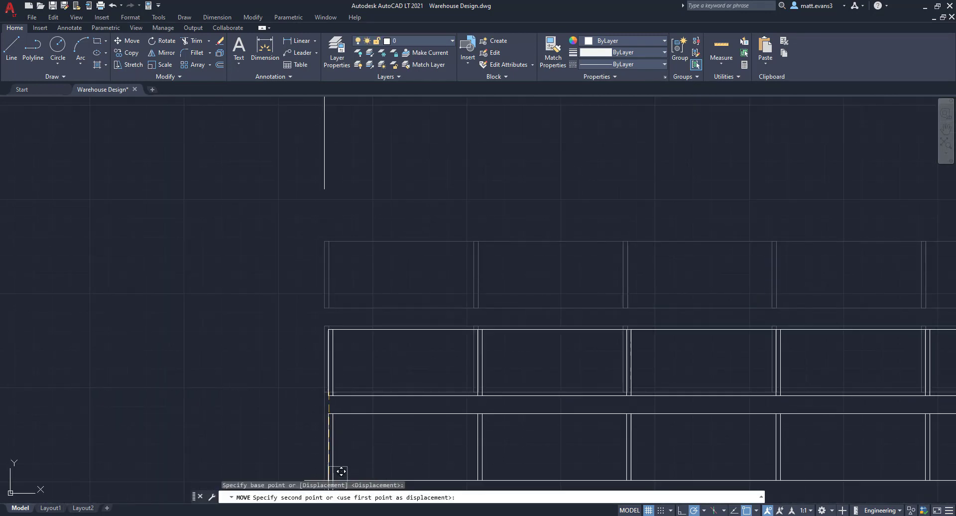
middle_click_drag(335, 460, 334, 362)
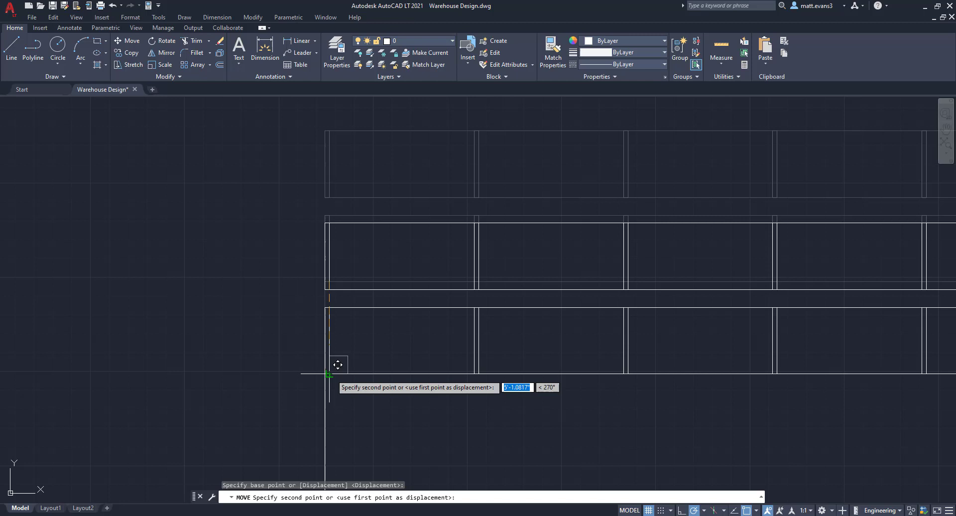
left_click(334, 366)
scroll(354, 406, "down", 5)
scroll(350, 299, "down", 5)
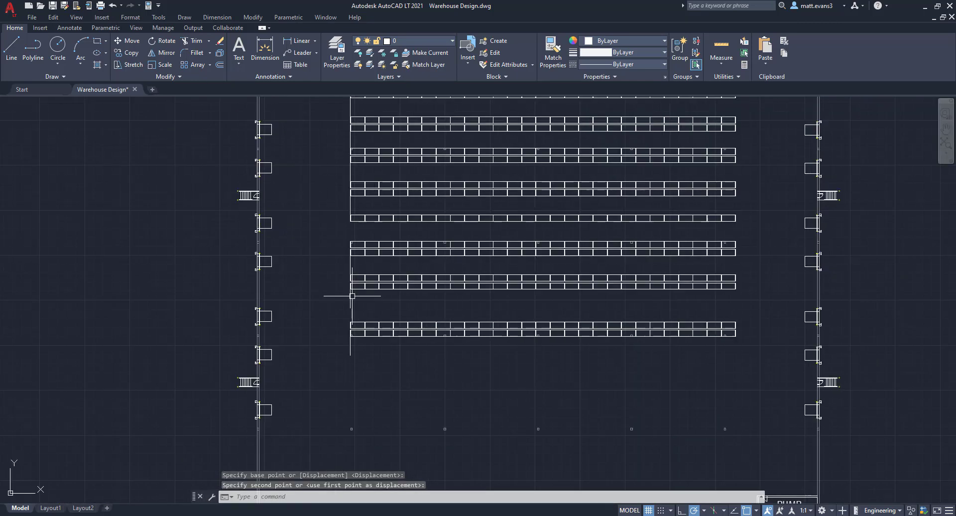
- Select the bottom rack row and start copying it from its left corner
left_click(333, 315)
left_click(773, 376)
right_click(542, 407)
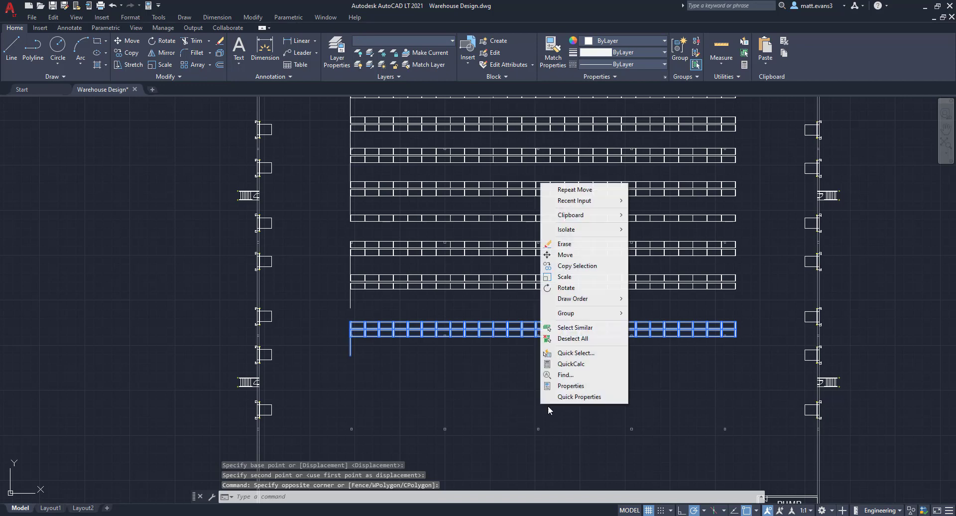
left_click(567, 266)
scroll(326, 330, "up", 4)
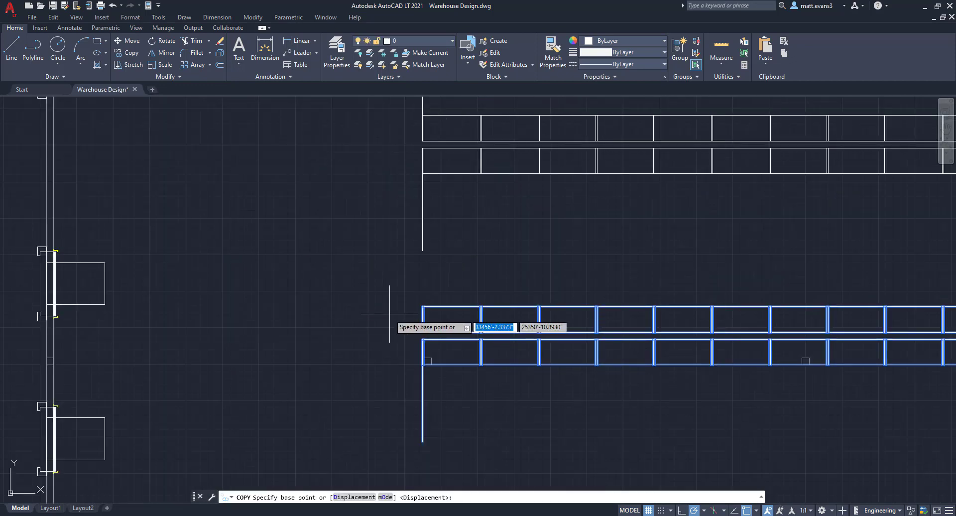
left_click(423, 306)
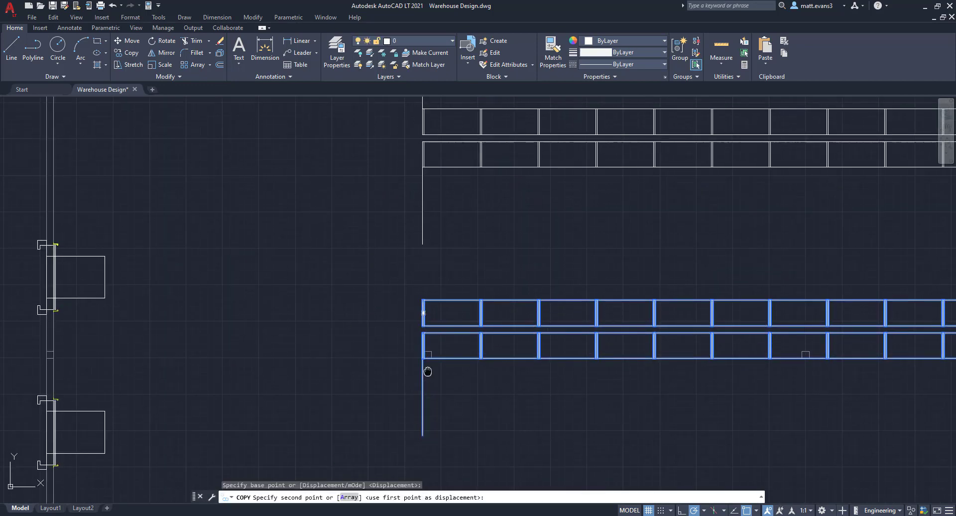
- Place three copies of the rack row stacked below the original, then end copying
middle_click_drag(427, 368, 410, 300)
left_click(407, 330)
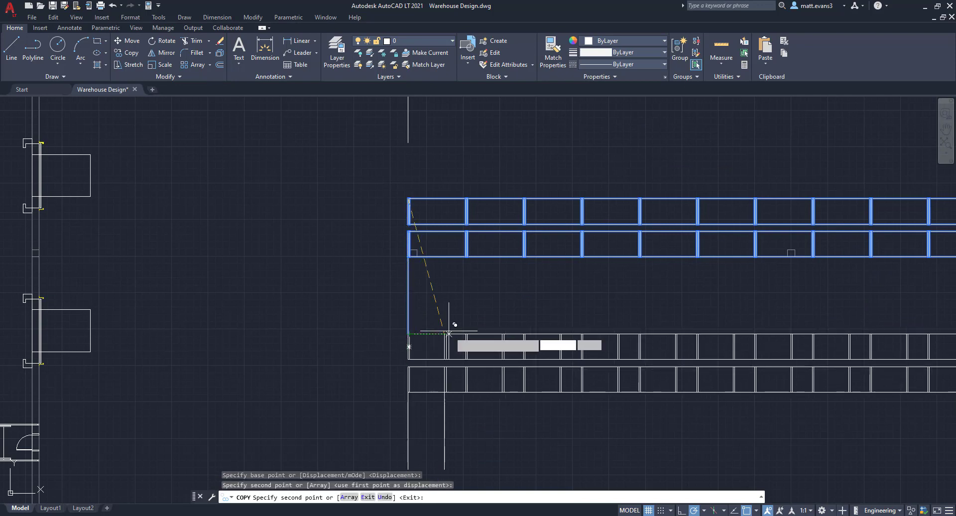
scroll(408, 338, "down", 3)
left_click(435, 388)
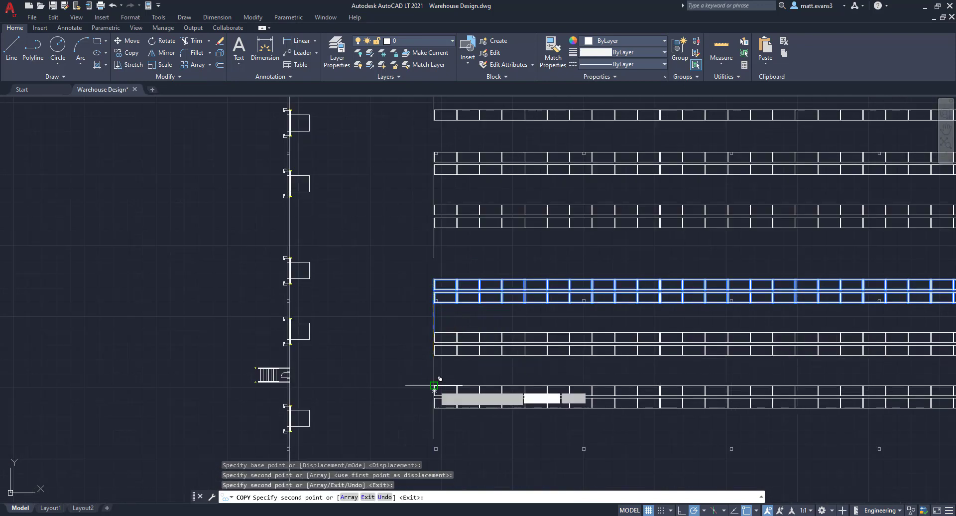
left_click(434, 441)
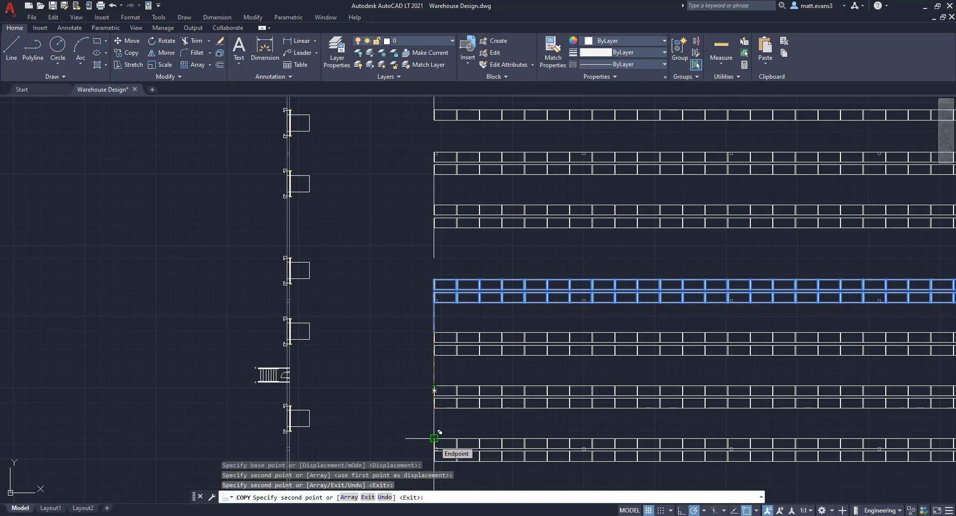
middle_click_drag(453, 468, 437, 386)
key("Escape")
- Window-select the new bottom rack row
scroll(437, 384, "up", 4)
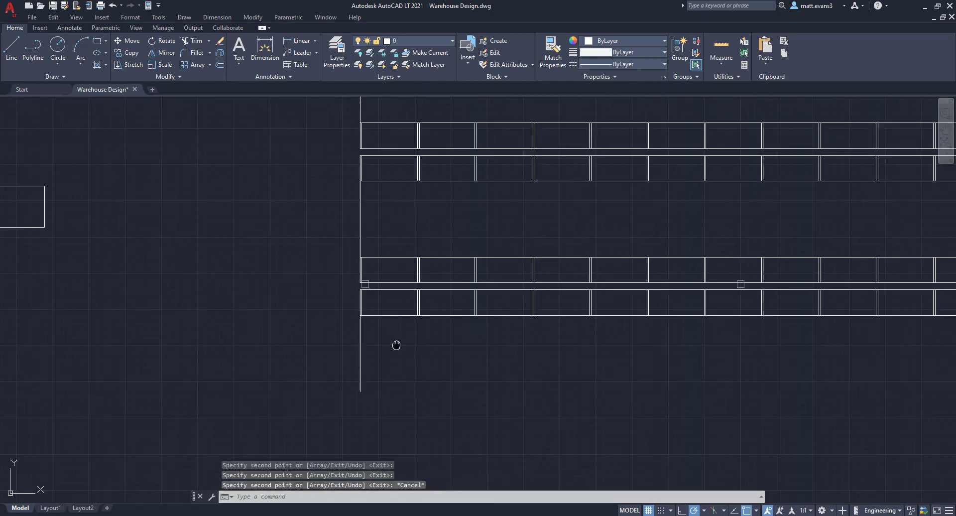
middle_click_drag(396, 345, 391, 374)
left_click(348, 285)
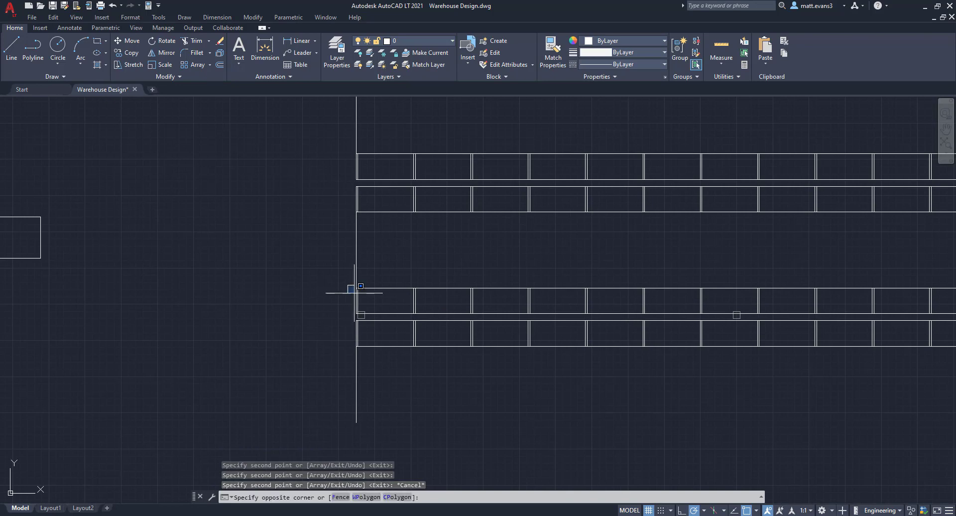
scroll(678, 418, "down", 6)
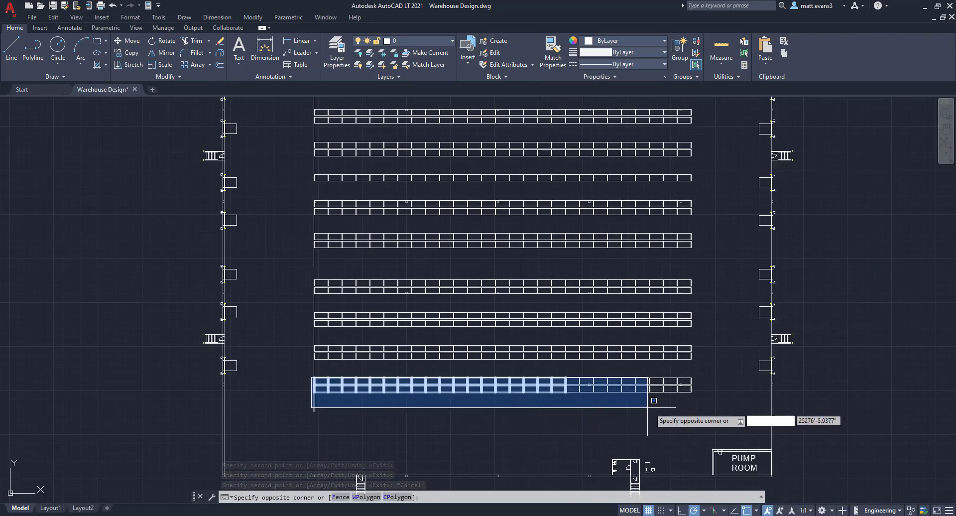
left_click(715, 401)
- Move the bottom rack row from its top-left corner to a point slightly below
right_click(337, 413)
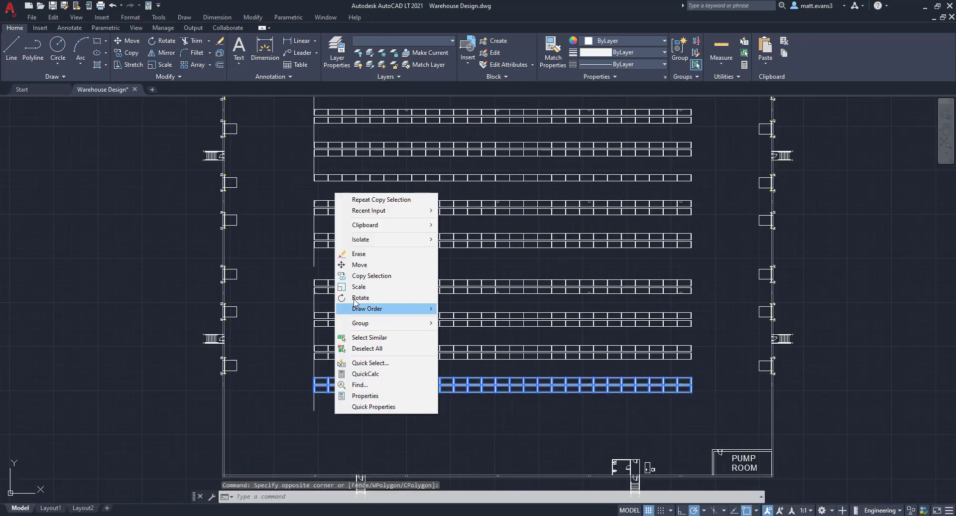
left_click(359, 265)
scroll(313, 386, "up", 10)
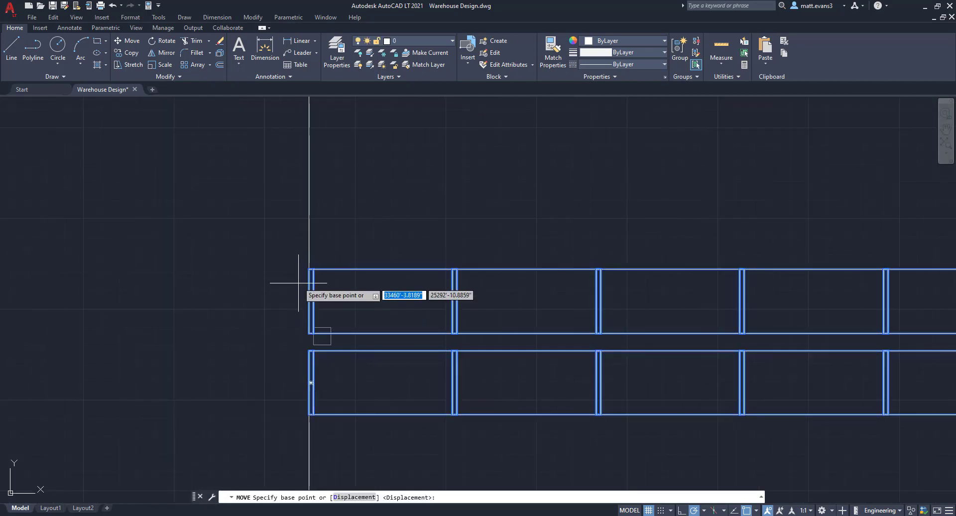
left_click(309, 269)
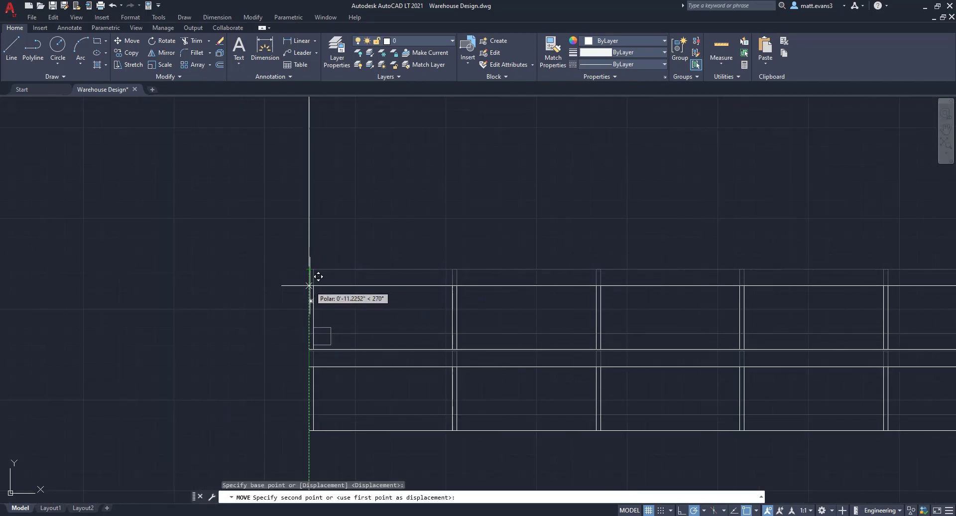
left_click(315, 282)
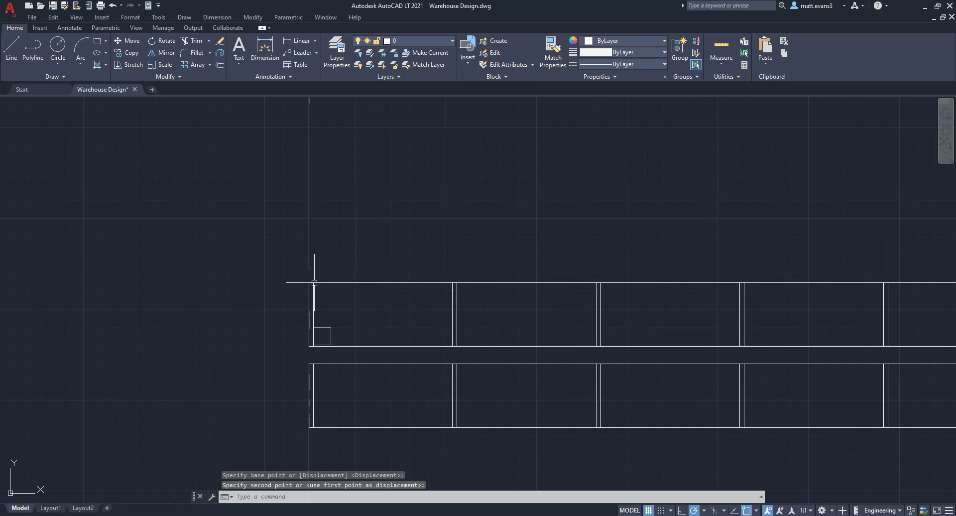
scroll(522, 310, "down", 5)
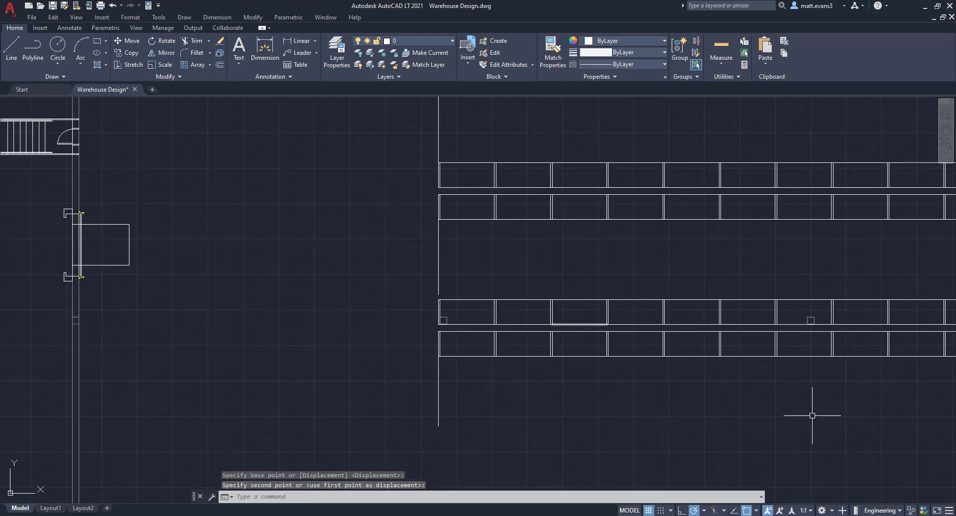
scroll(841, 409, "down", 3)
scroll(843, 408, "down", 2)
- Select the vertical guide line segments at the rack rows' left ends and delete them
scroll(531, 397, "down", 4)
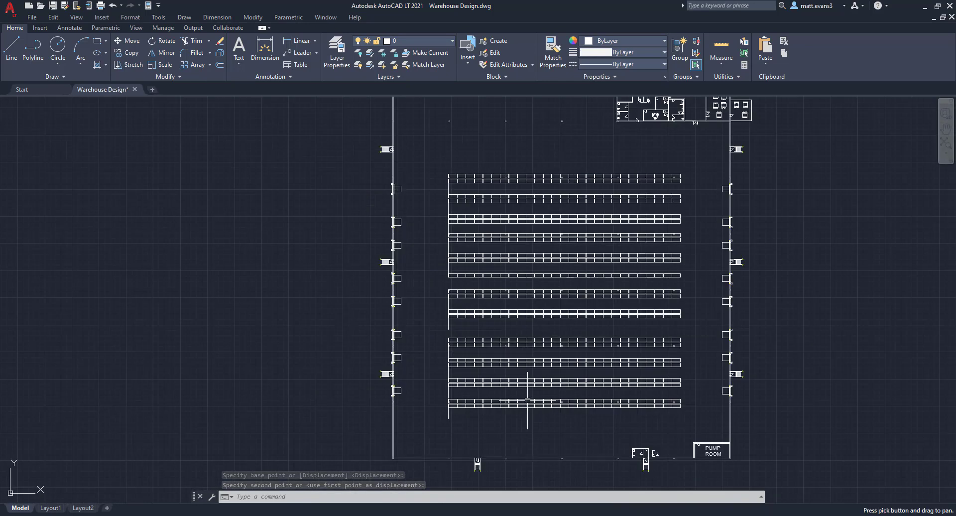
scroll(530, 397, "up", 2)
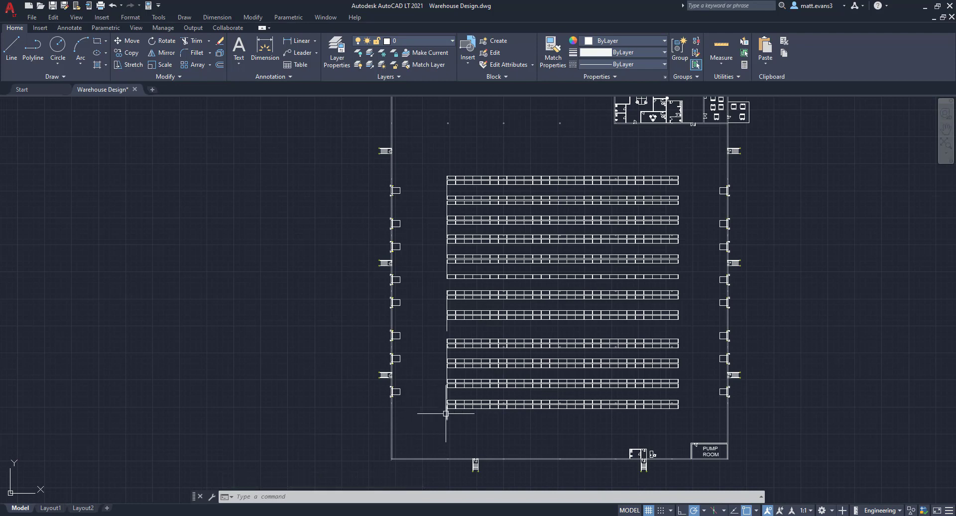
left_click(446, 394)
left_click(444, 372)
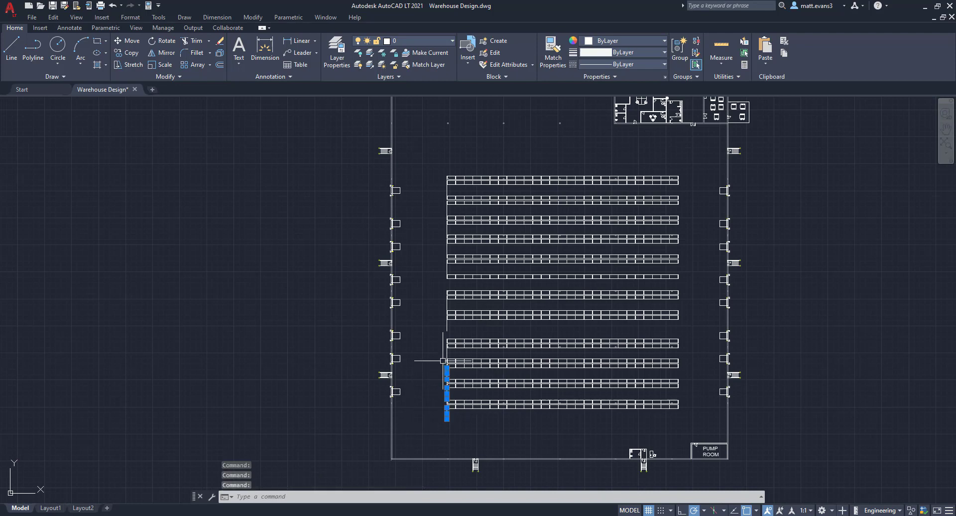
left_click(444, 354)
left_click(447, 305)
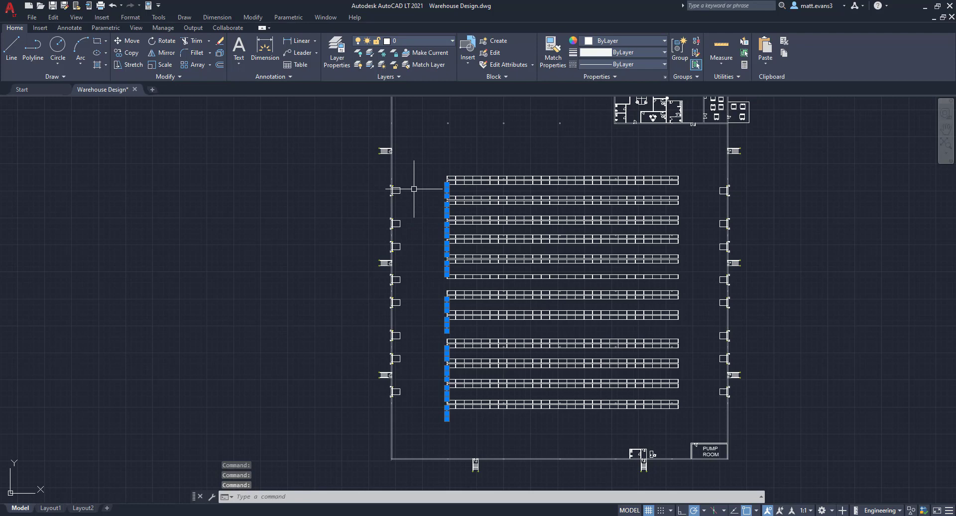
key("Delete")
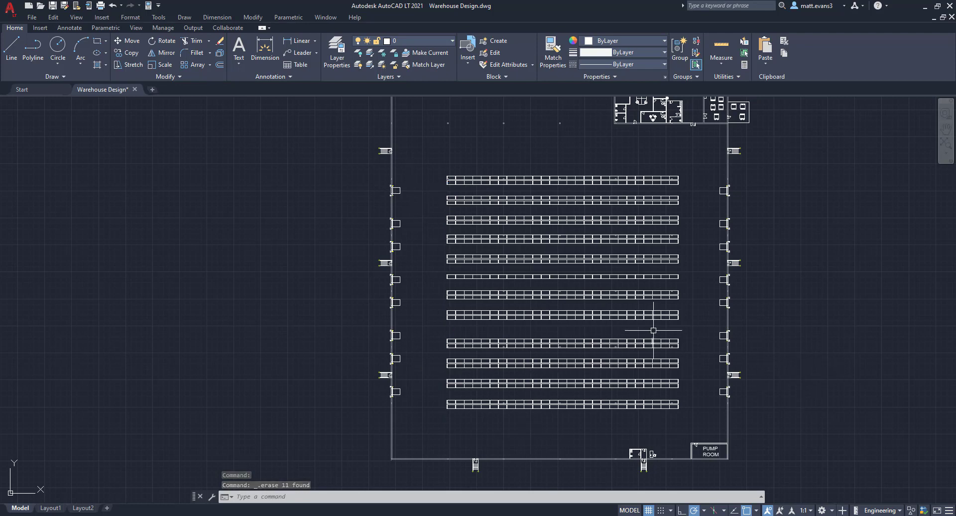
scroll(493, 342, "up", 2)
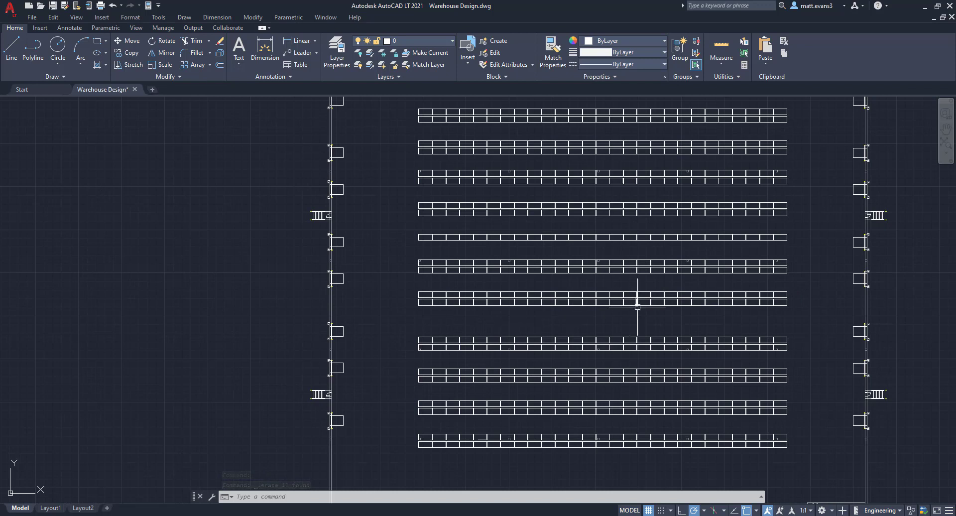
scroll(914, 302, "down", 2)
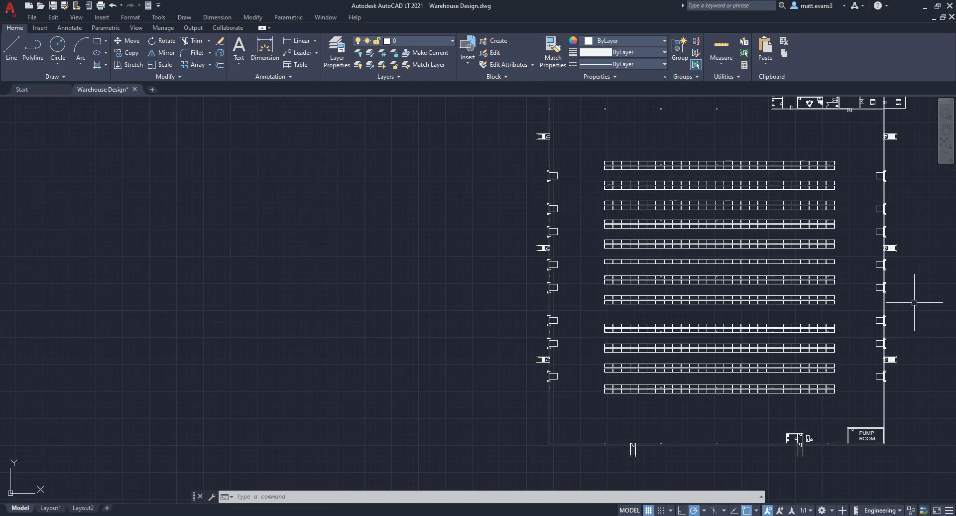
scroll(801, 329, "down", 3)
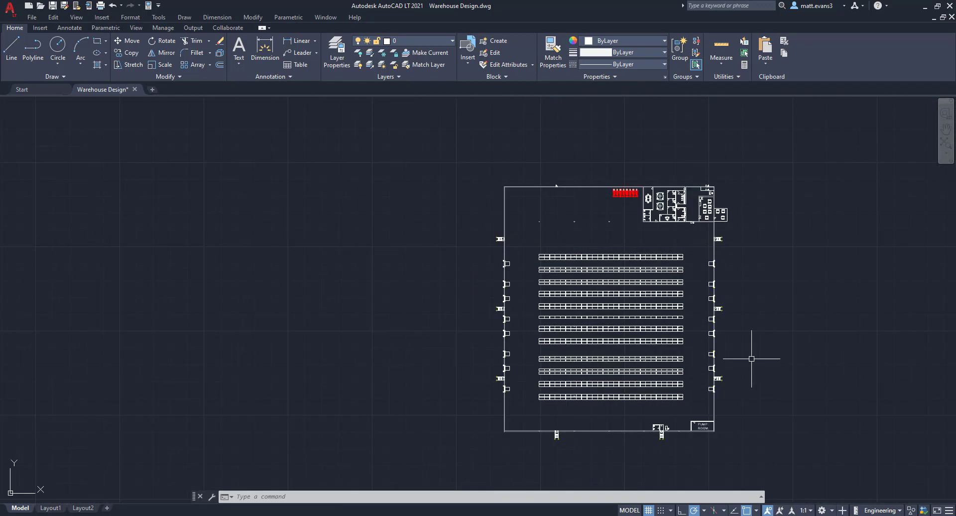
scroll(737, 399, "up", 2)
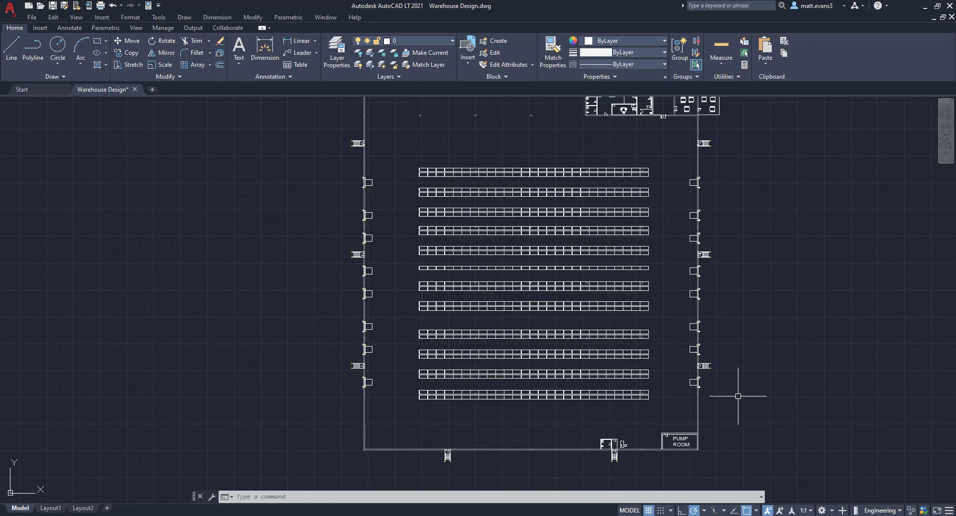